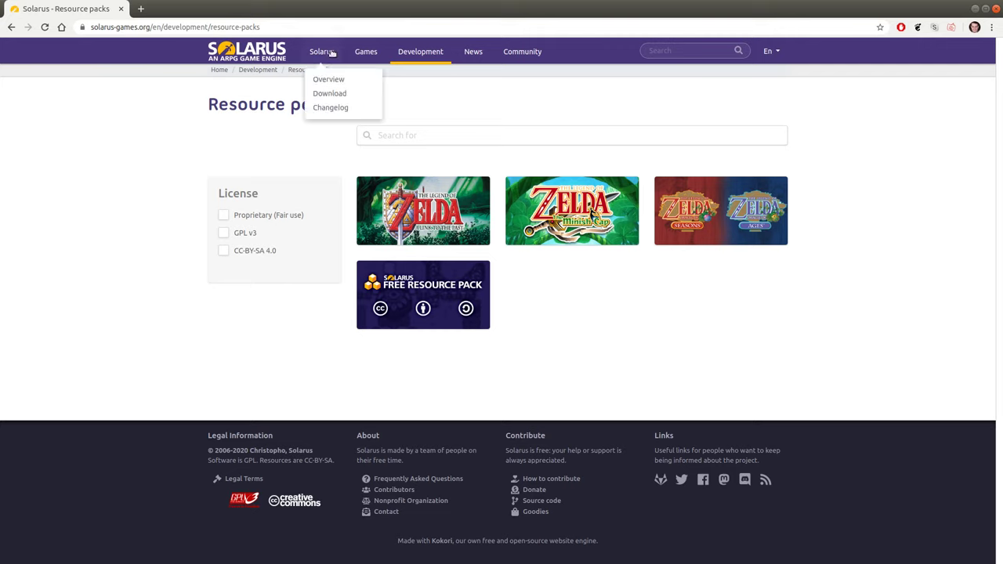
Go to the Free Resource Pack on the Solarus website's Resource packs page.
mouse_move(413, 54)
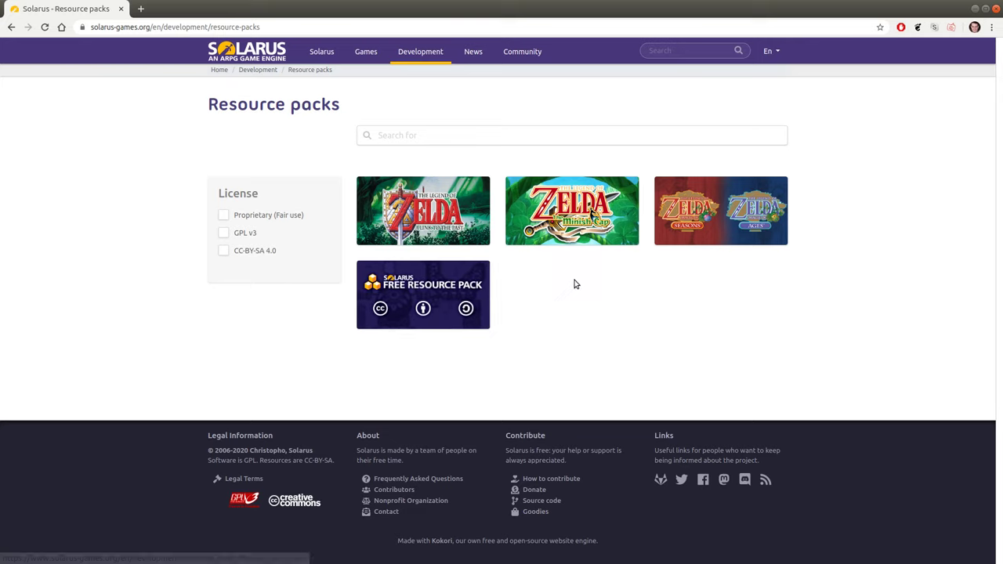
Download solarus-free-resource-pack-master.zip into Téléchargements, replacing the older copy.
click(427, 308)
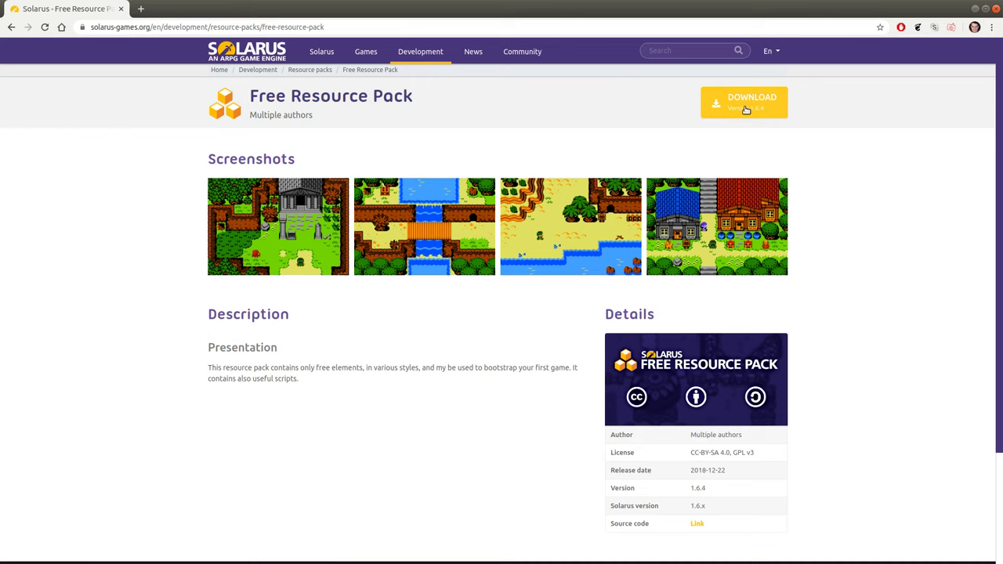
click(744, 114)
click(758, 117)
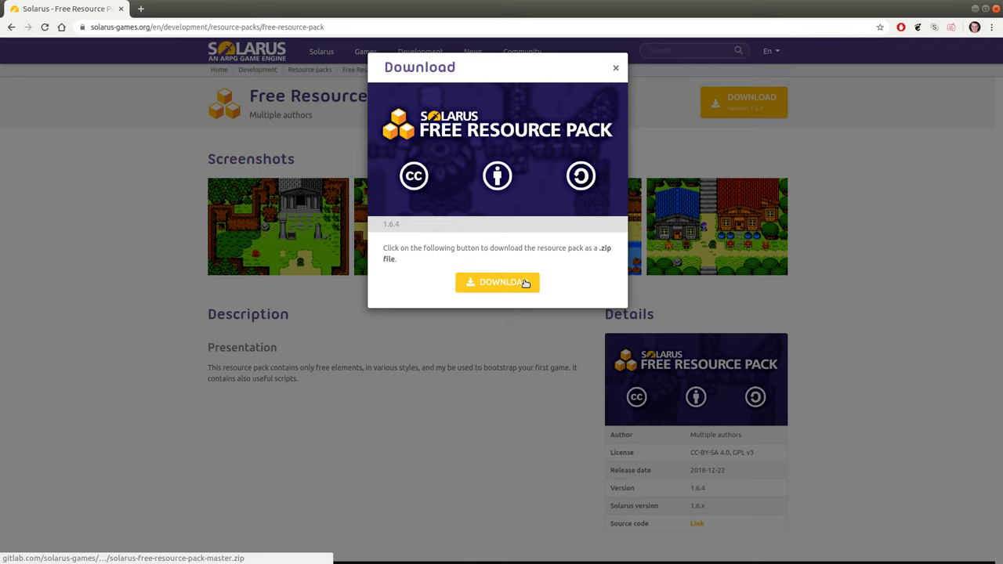
click(524, 282)
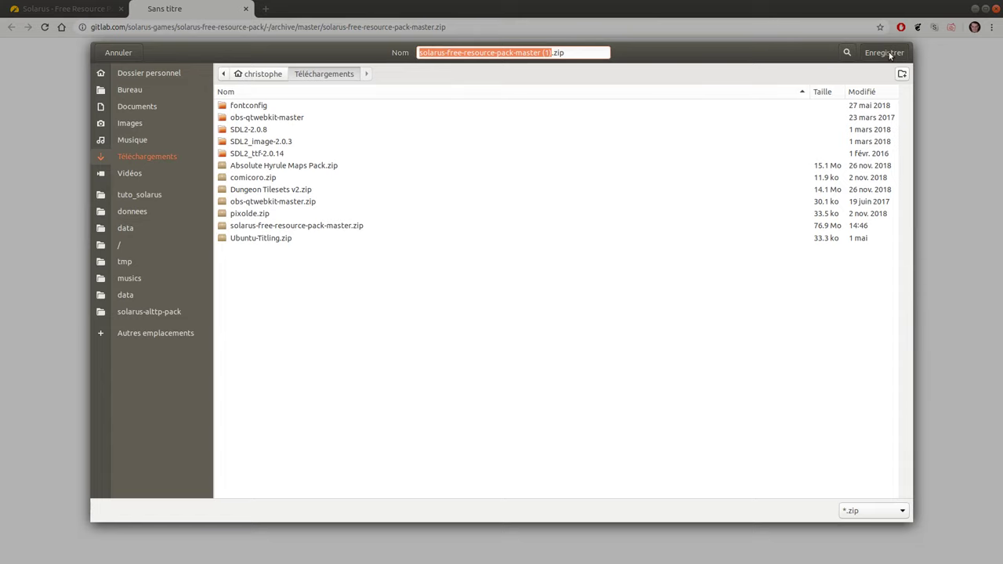
click(337, 227)
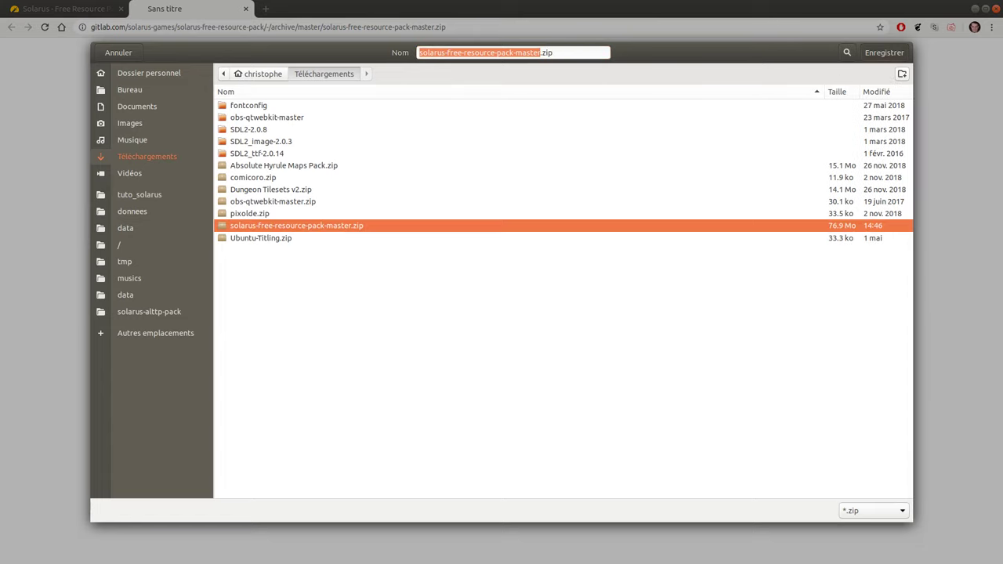
click(884, 52)
click(644, 322)
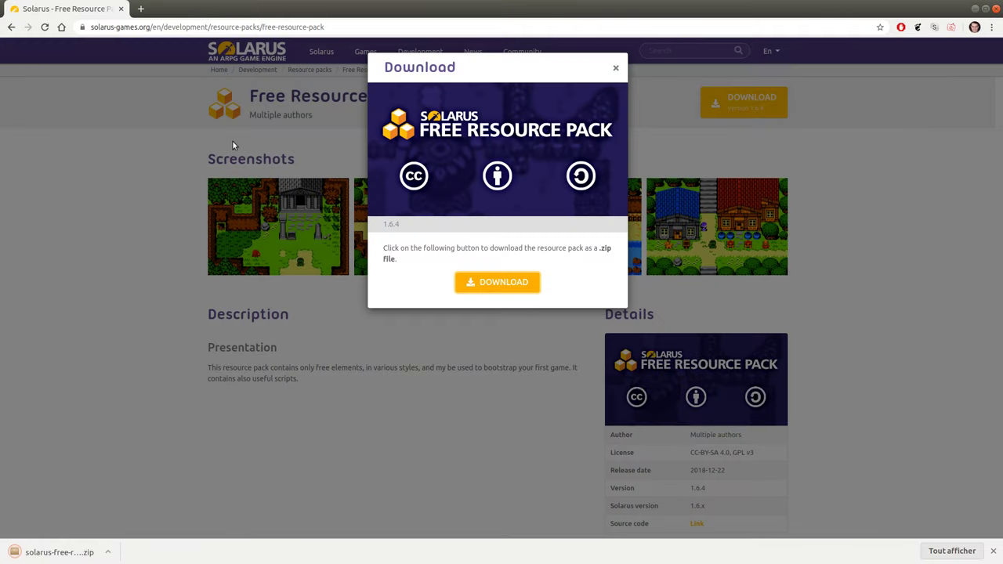
Extract solarus-free-resource-pack-master.zip into the Téléchargements folder with Archive Manager.
click(617, 71)
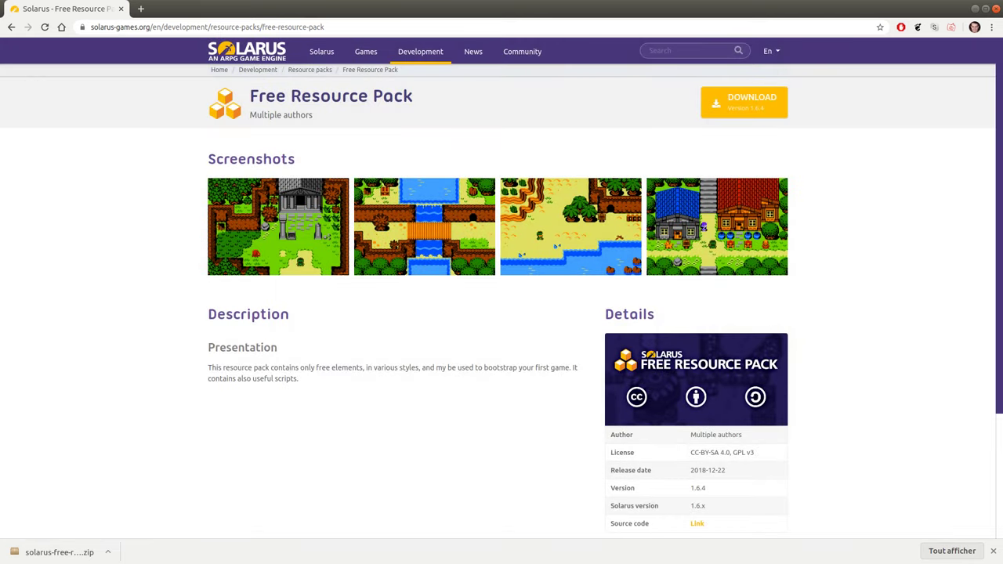
click(53, 552)
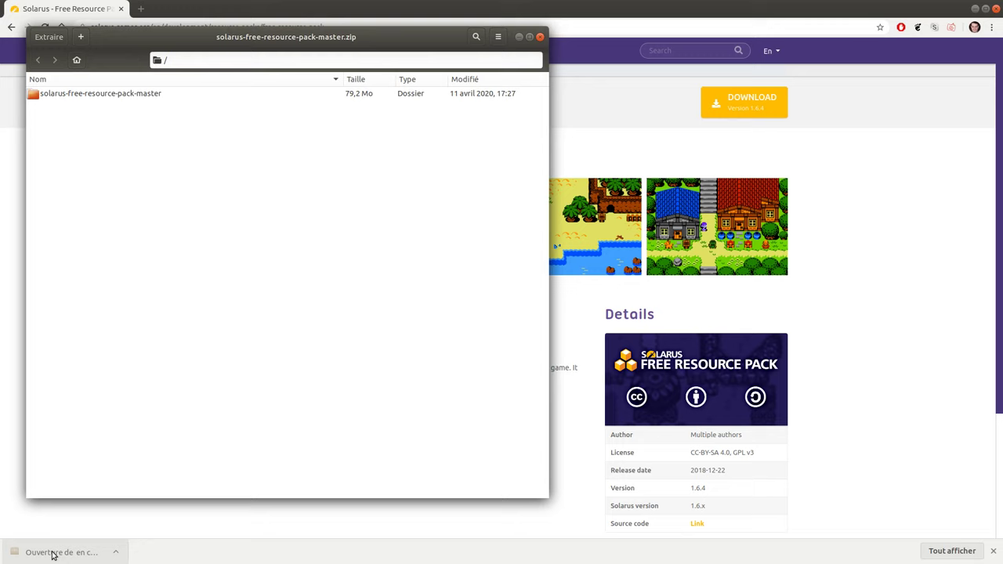
click(49, 37)
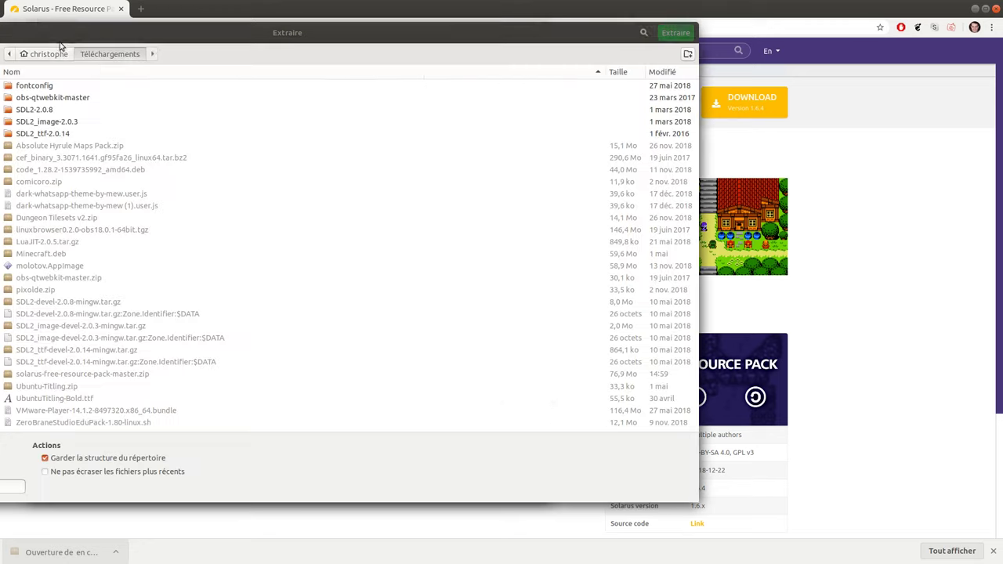
click(676, 32)
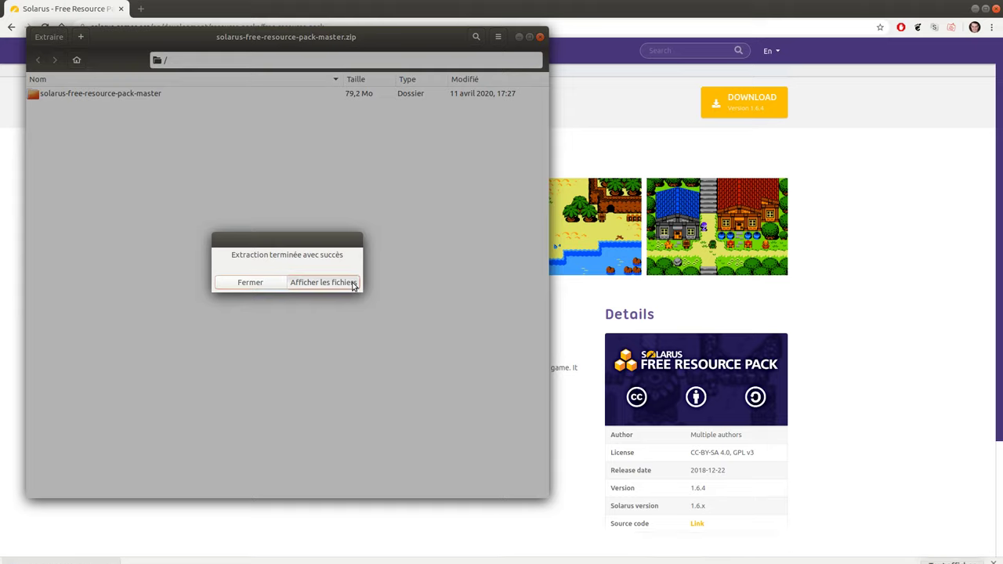
Browse the extracted solarus-free-resource-pack-master and its data folder, then close the windows.
click(352, 284)
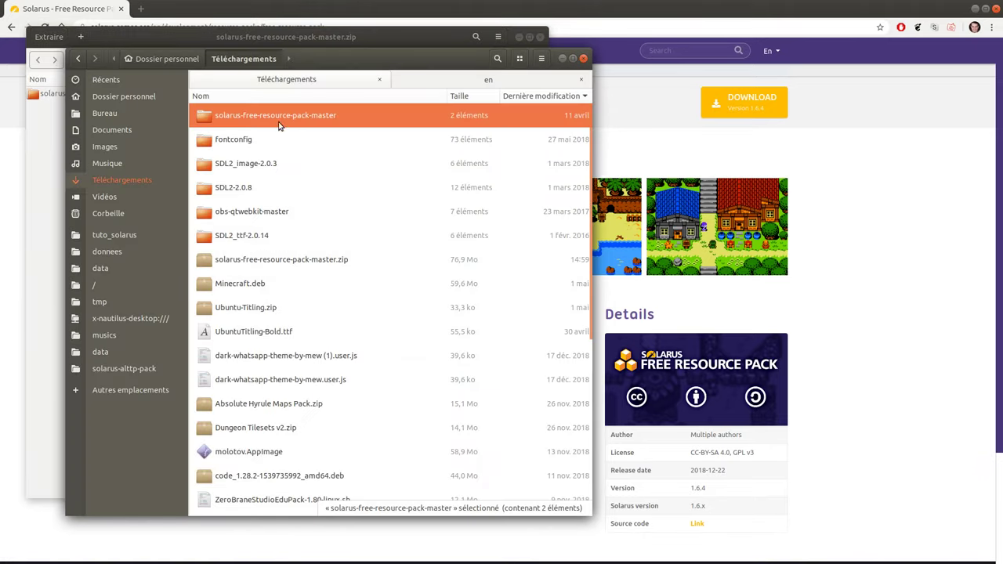
double_click(293, 115)
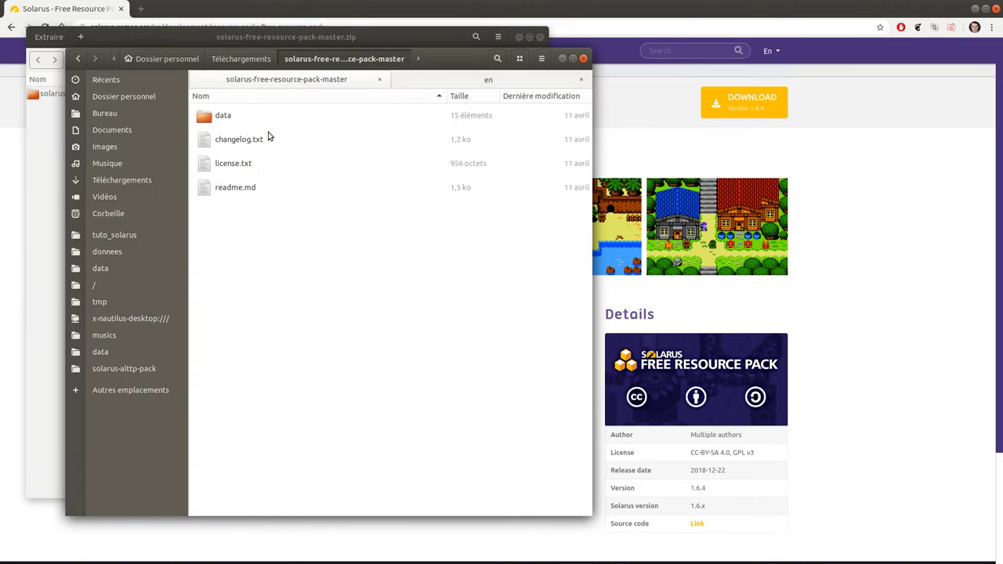
click(238, 124)
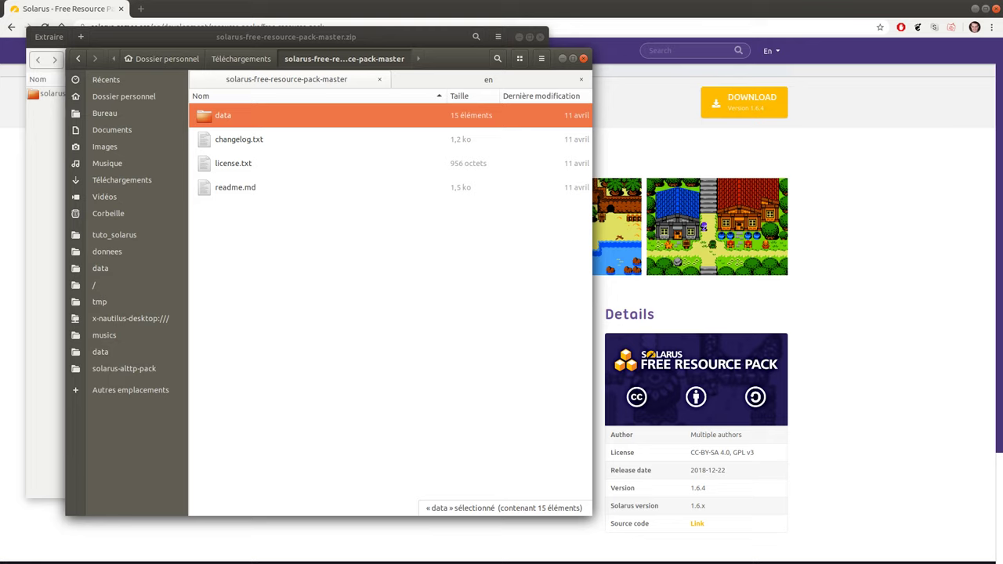
double_click(239, 121)
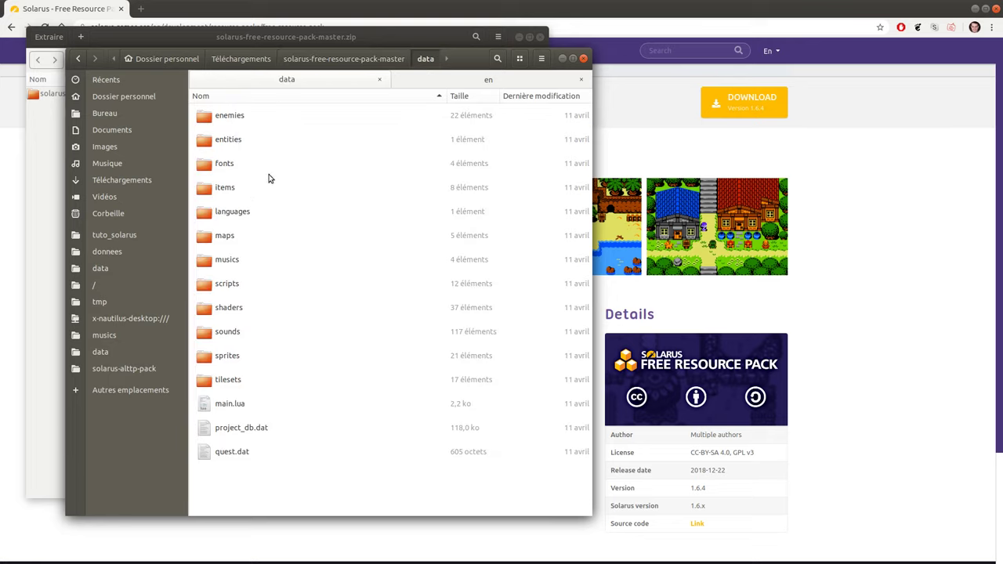
click(357, 59)
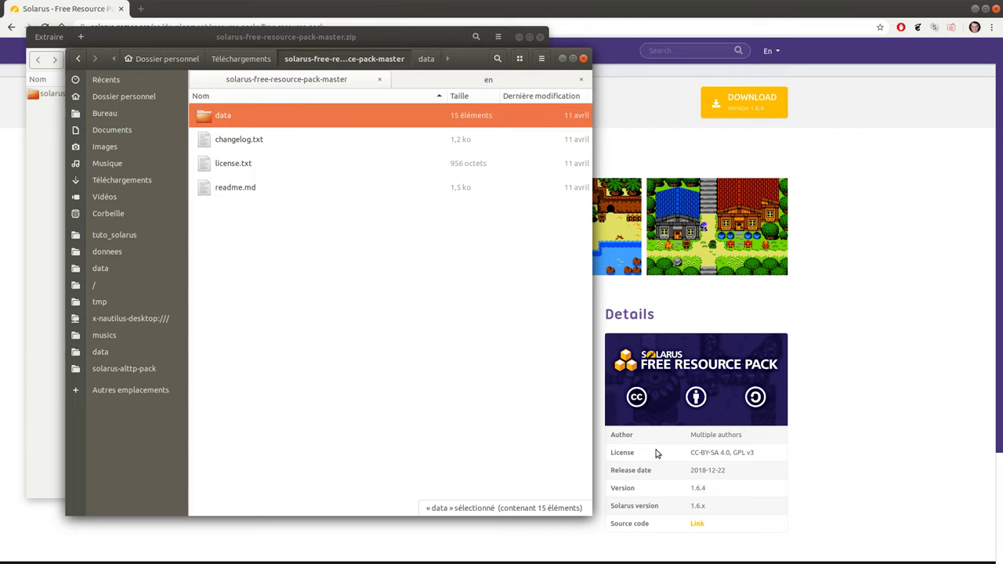
click(841, 448)
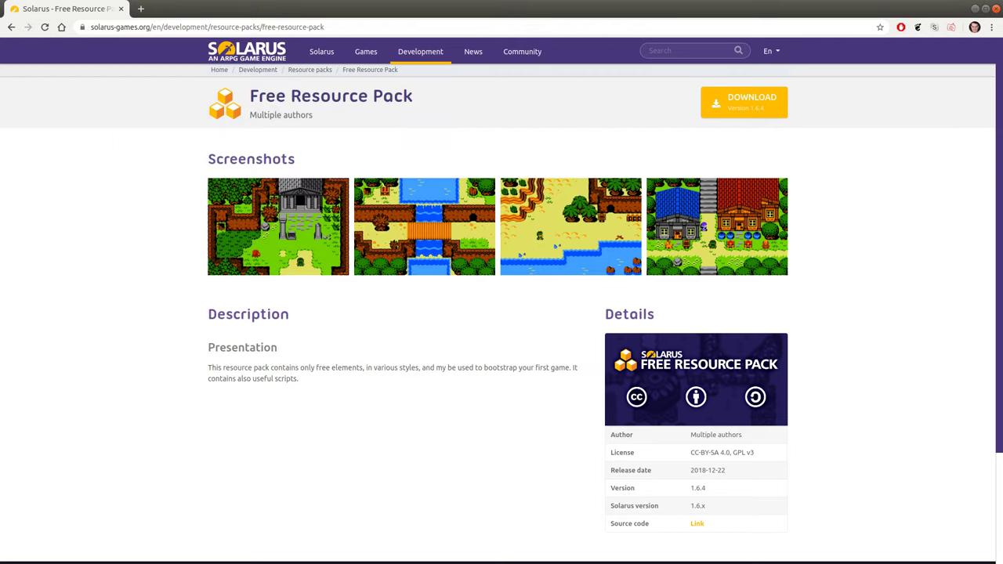
Switch to Solarus Quest Editor and start File > Import from a quest.
key(alt+Tab)
click(102, 34)
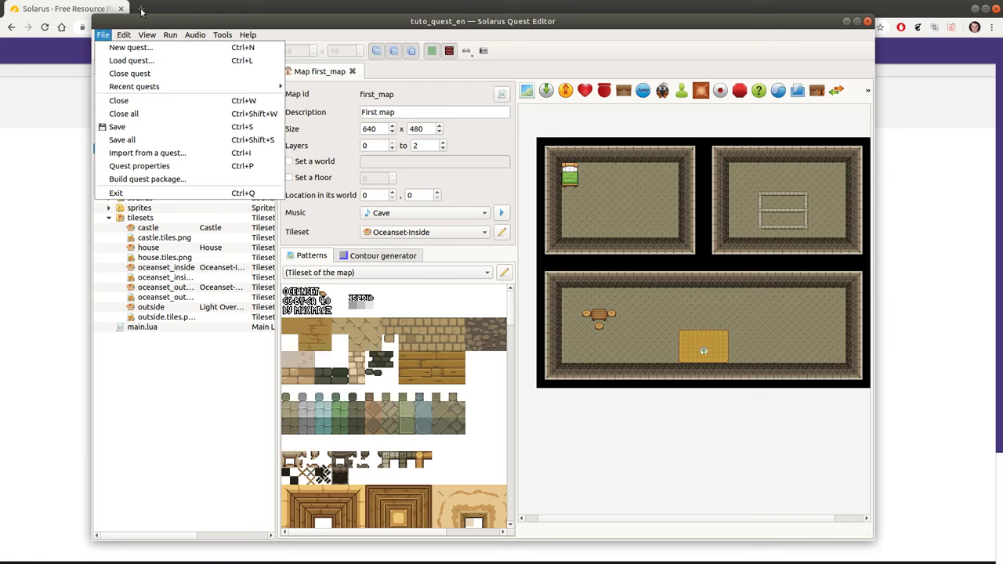
click(146, 34)
click(147, 35)
click(144, 34)
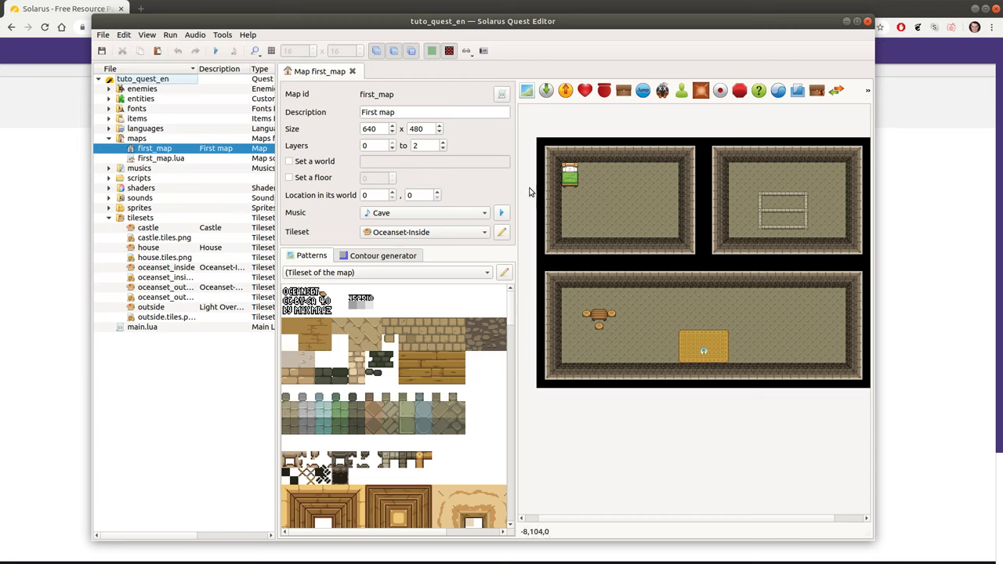
click(108, 39)
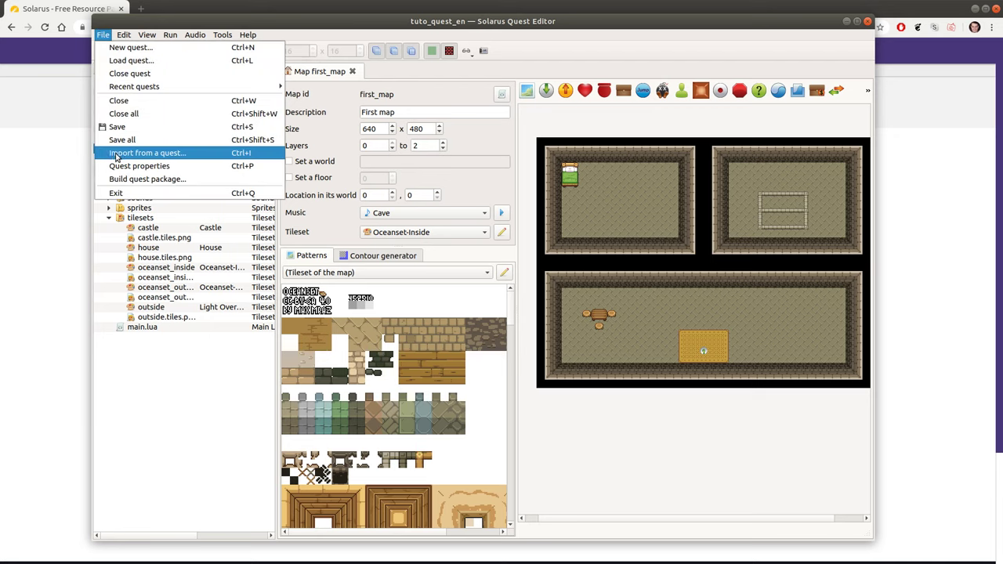
click(210, 156)
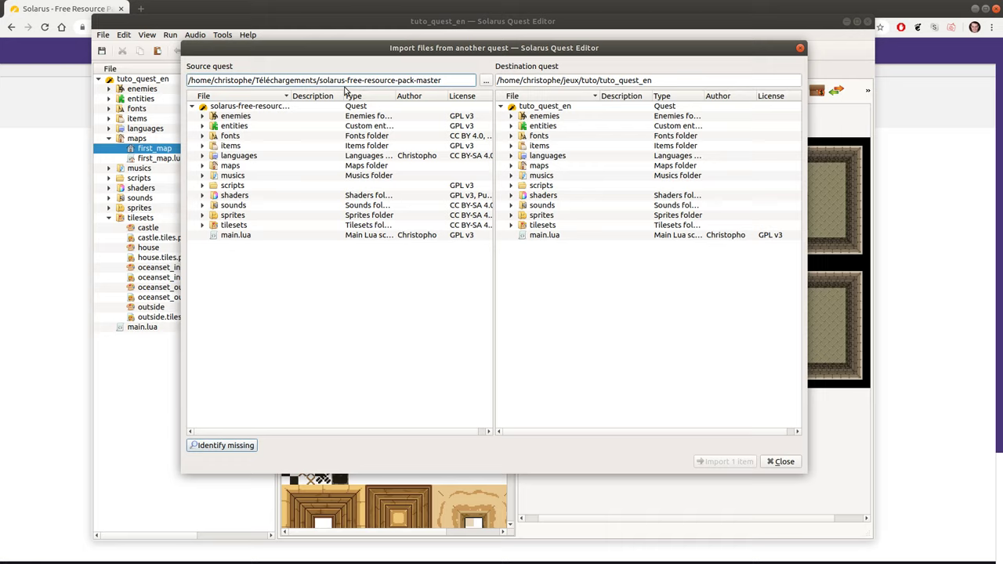
click(485, 82)
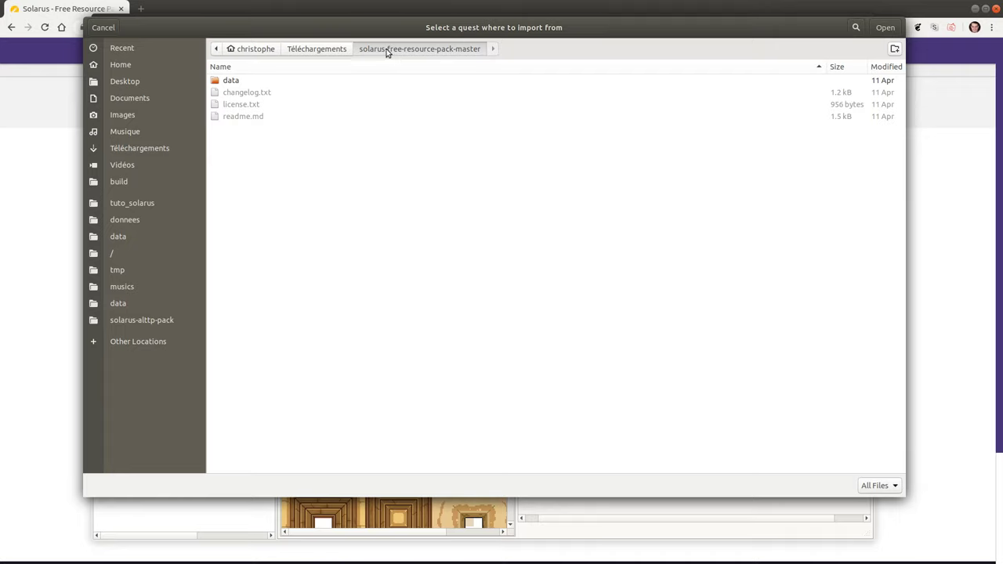
click(342, 55)
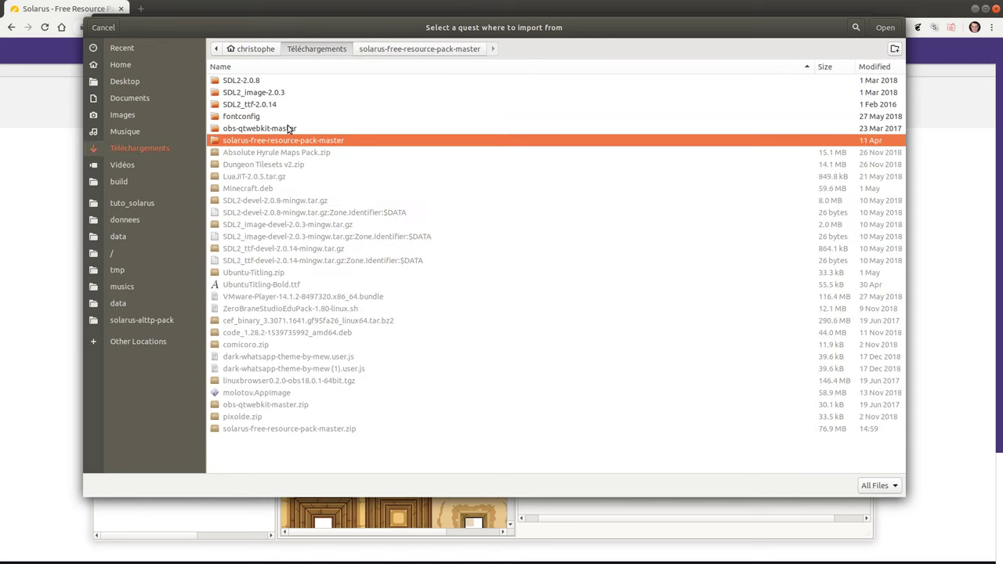
click(290, 129)
click(289, 141)
click(885, 28)
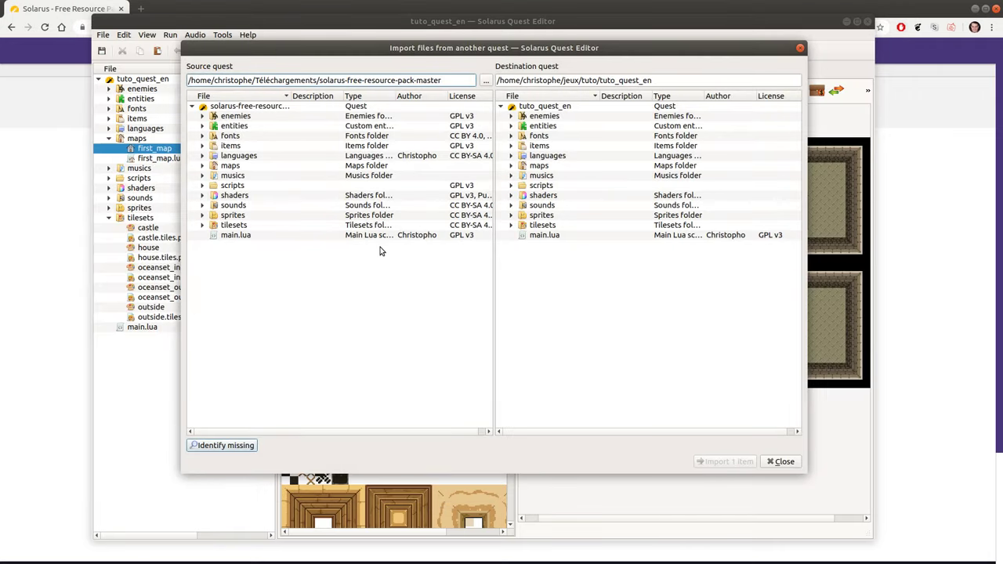
click(202, 225)
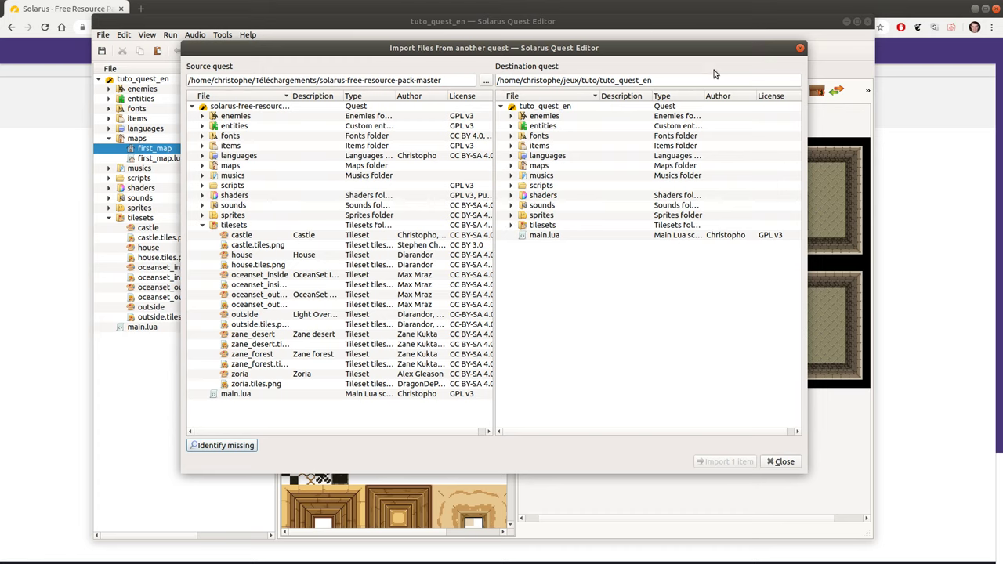
drag(726, 52, 726, 51)
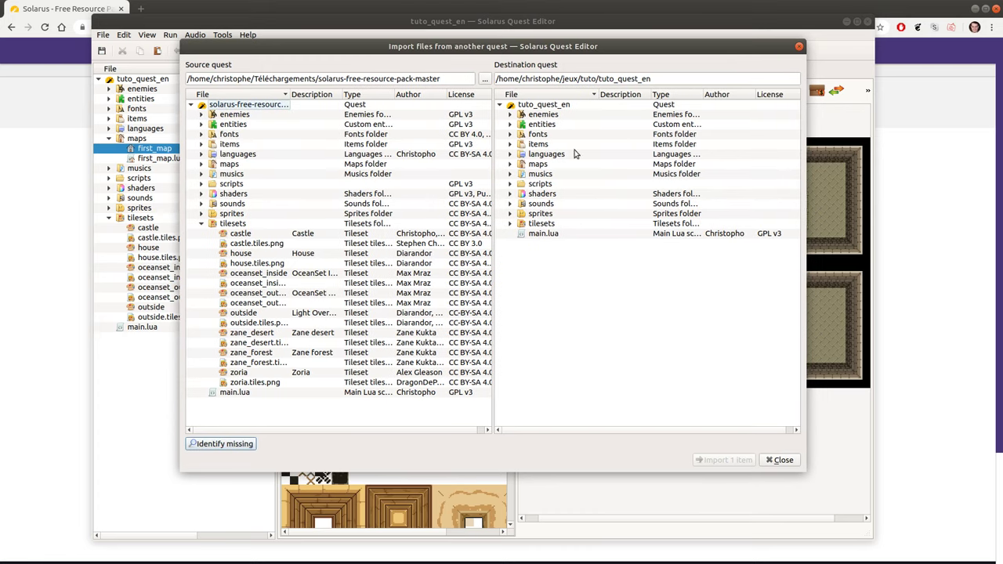
click(510, 224)
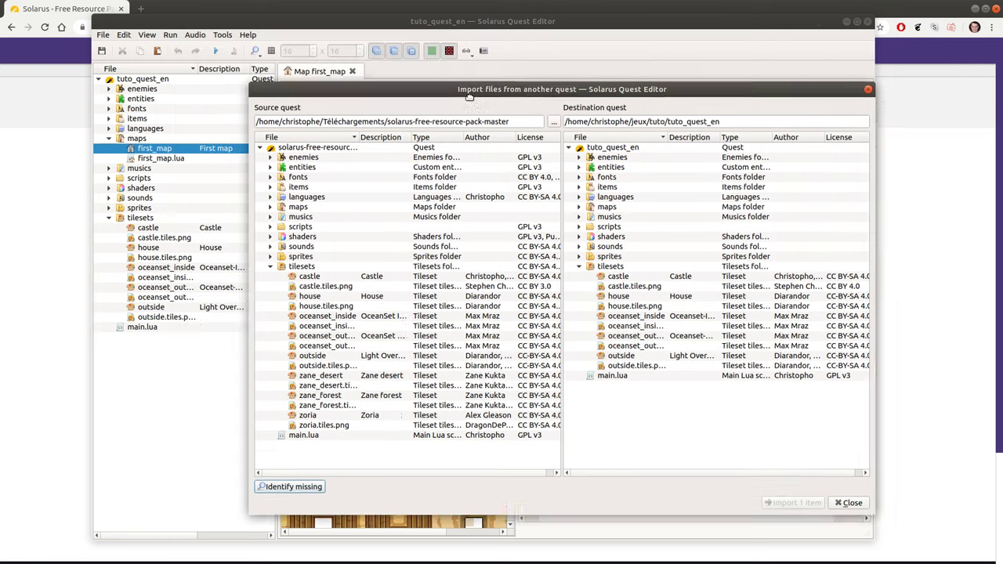
drag(381, 55, 492, 128)
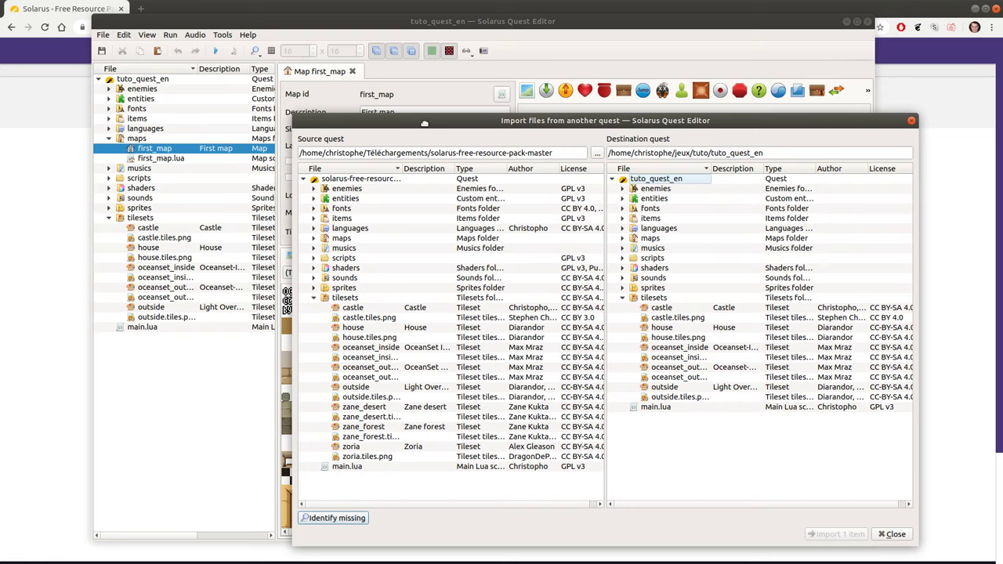
drag(423, 122, 336, 60)
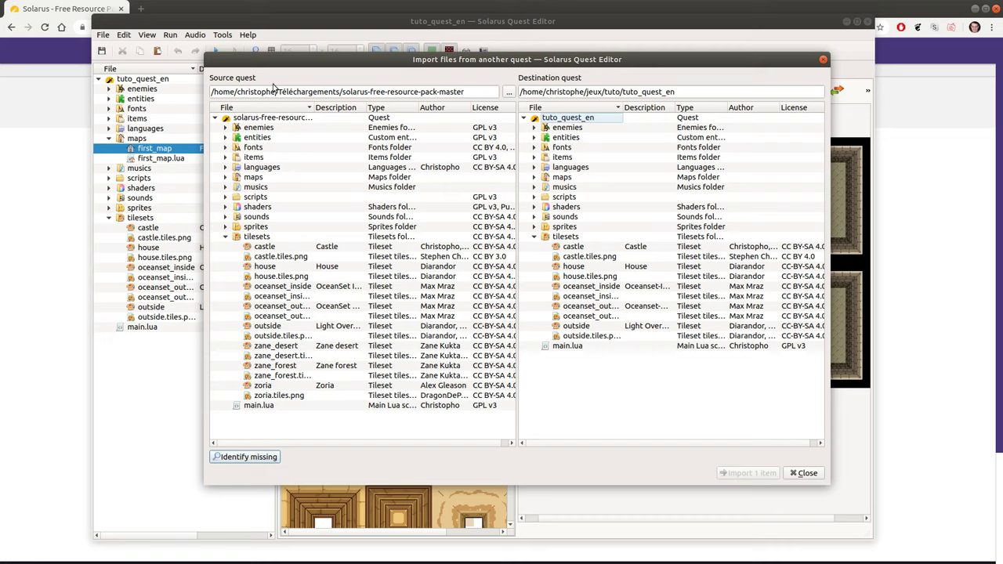
Import the zoria tileset and zoria.tiles.png from the pack, then close the dialog.
click(275, 396)
click(282, 387)
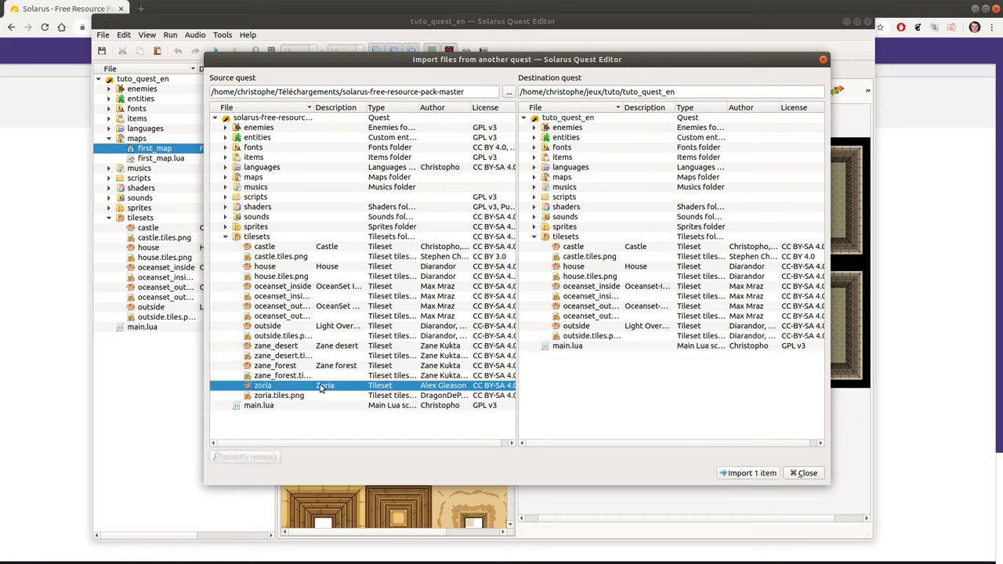
mouse_move(288, 386)
mouse_down()
mouse_move(288, 396)
mouse_move(290, 267)
mouse_move(295, 398)
mouse_up()
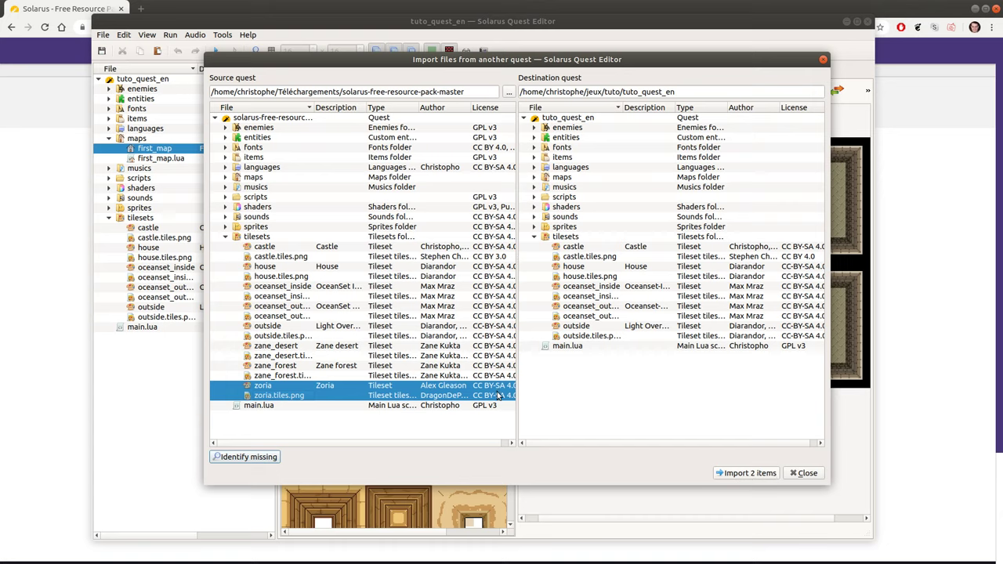
click(745, 474)
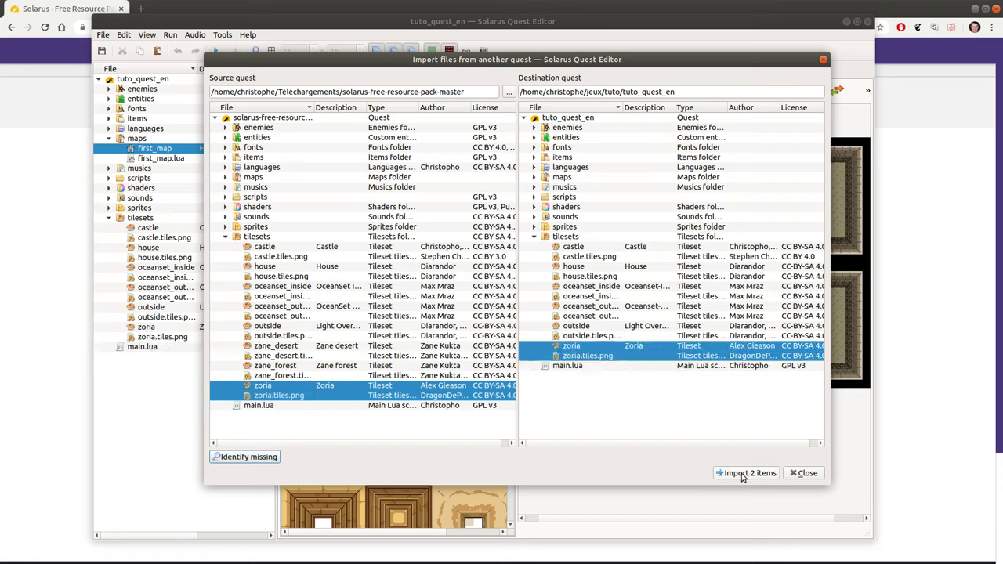
click(803, 473)
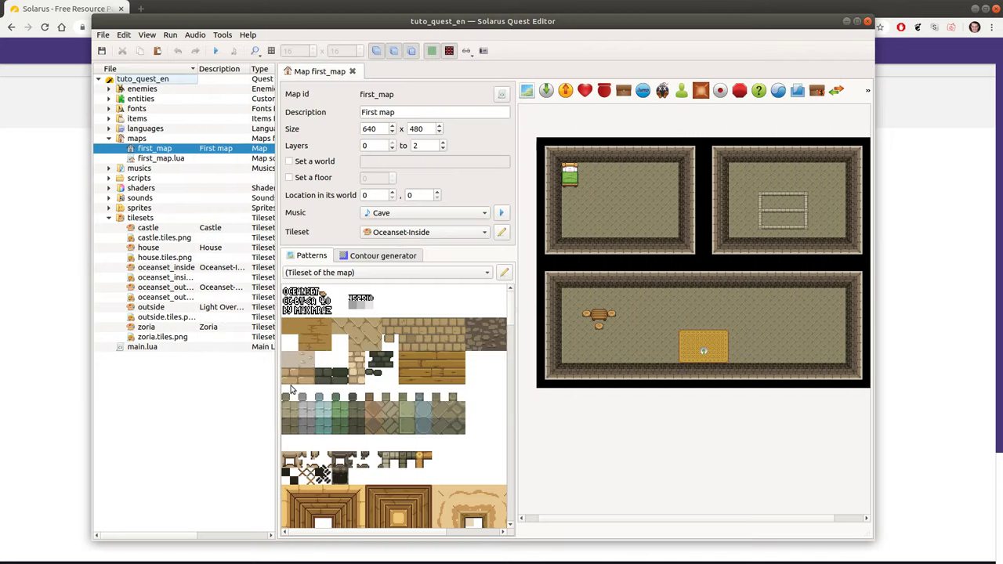
Open the zoria tileset and check both quests' tilesets in the import dialog without importing.
click(161, 336)
double_click(157, 327)
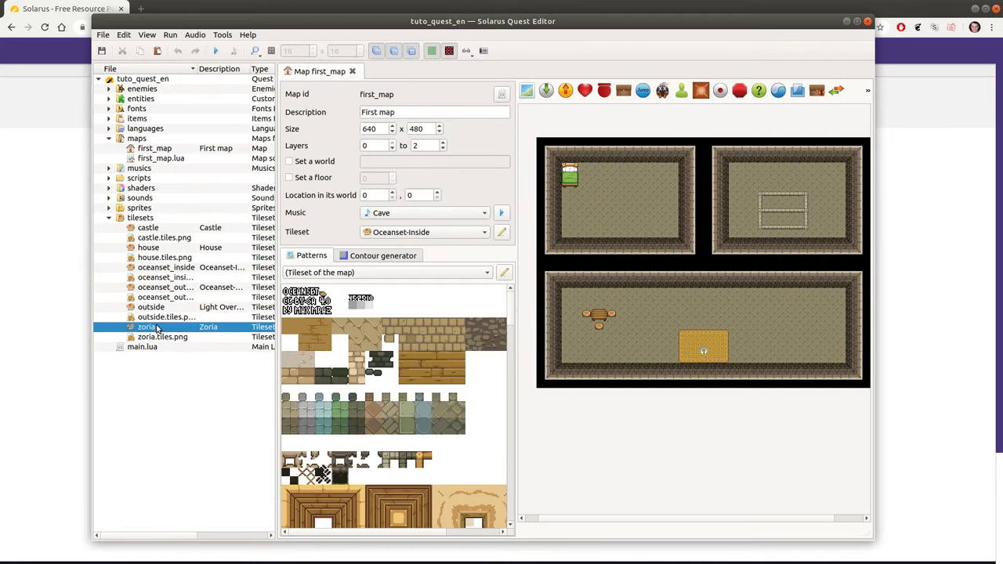
click(105, 34)
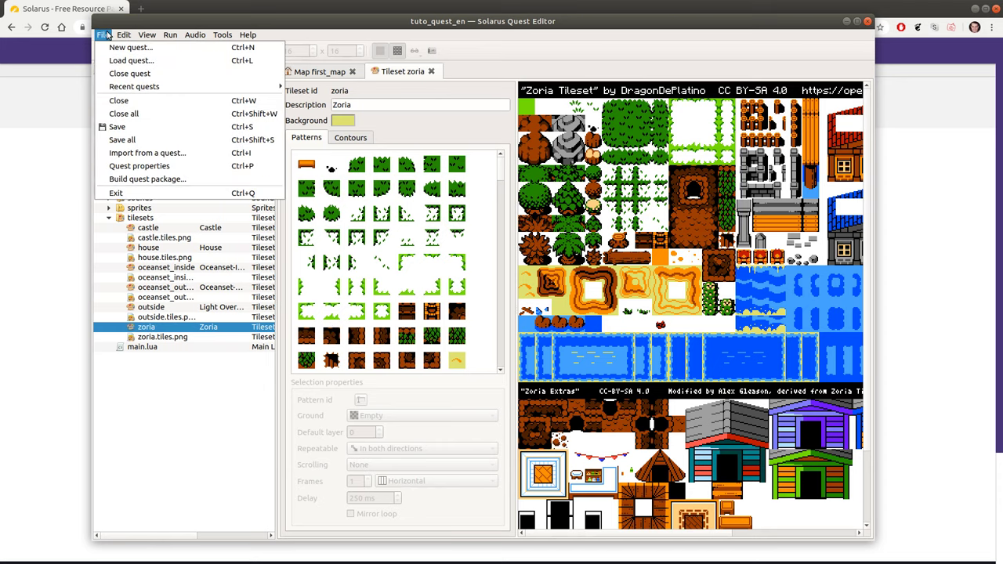
click(157, 152)
click(205, 228)
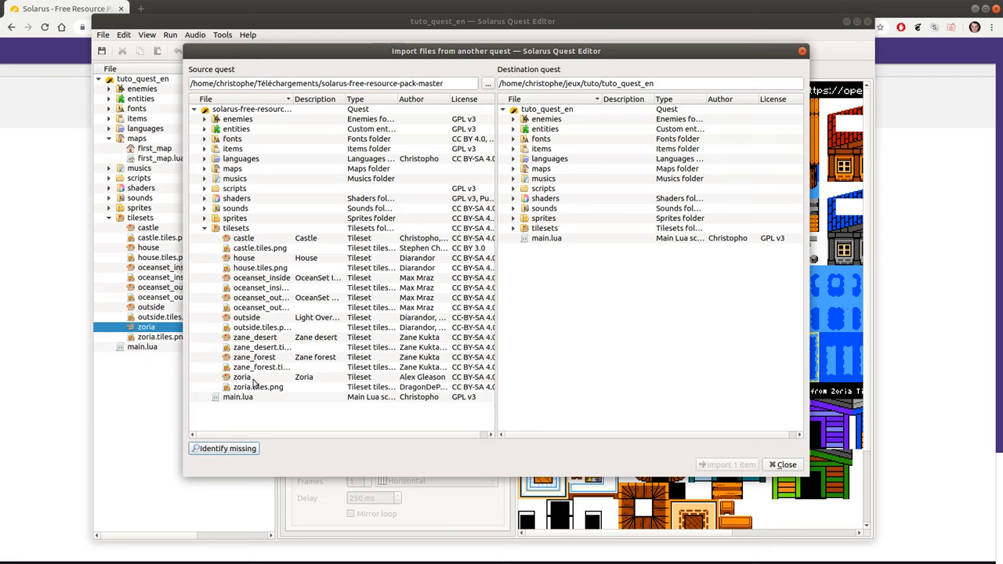
click(513, 228)
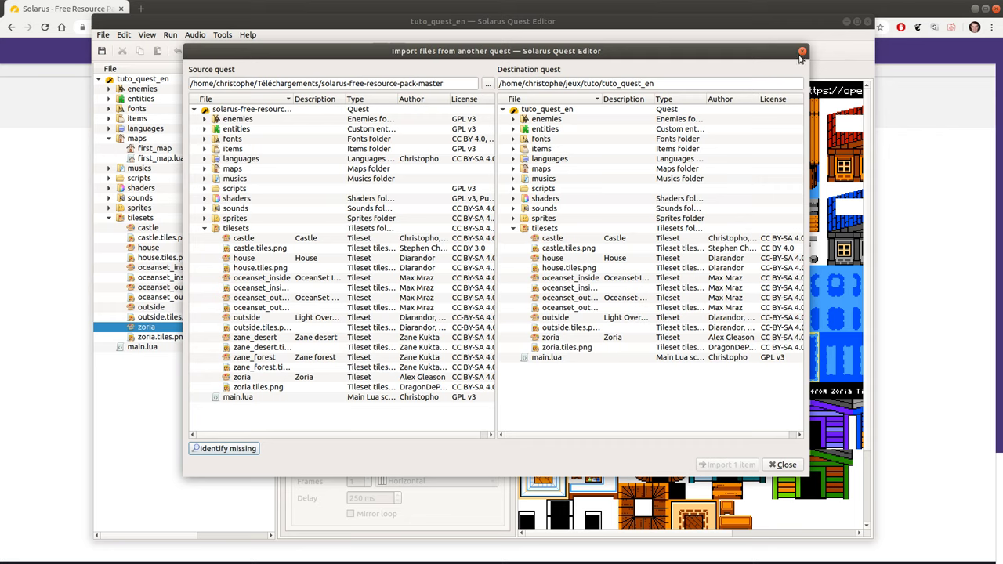
drag(381, 377, 384, 389)
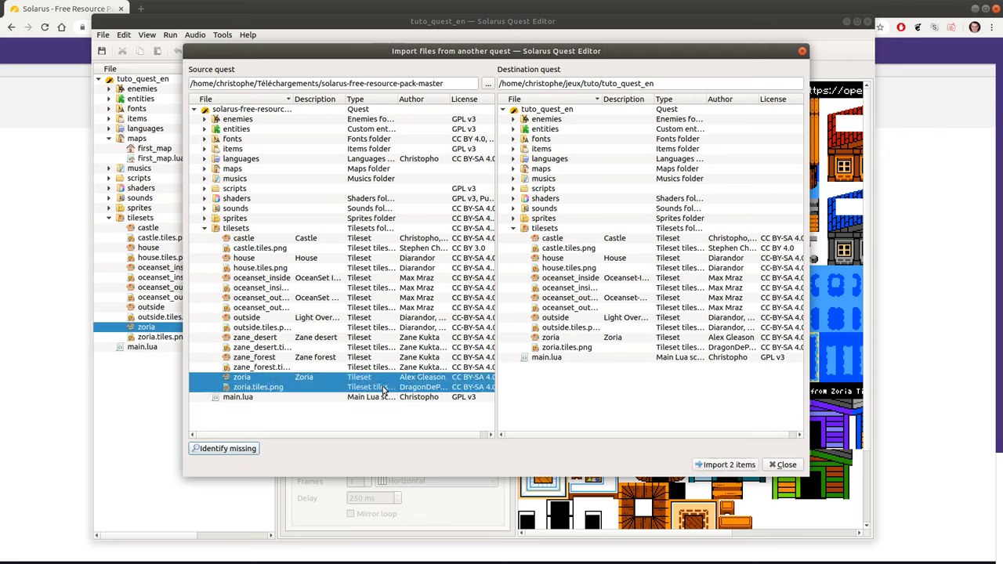
click(321, 417)
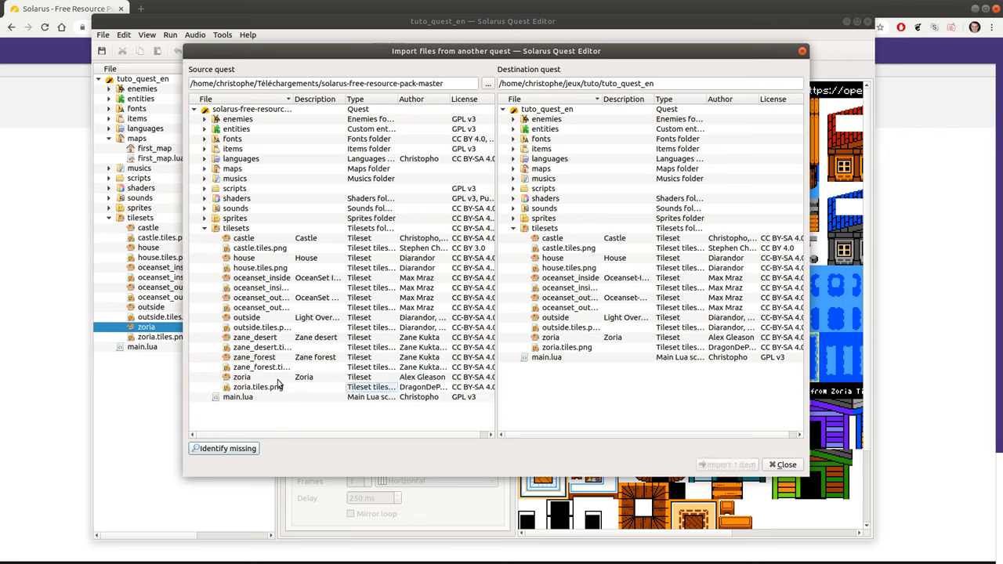
drag(277, 379, 286, 388)
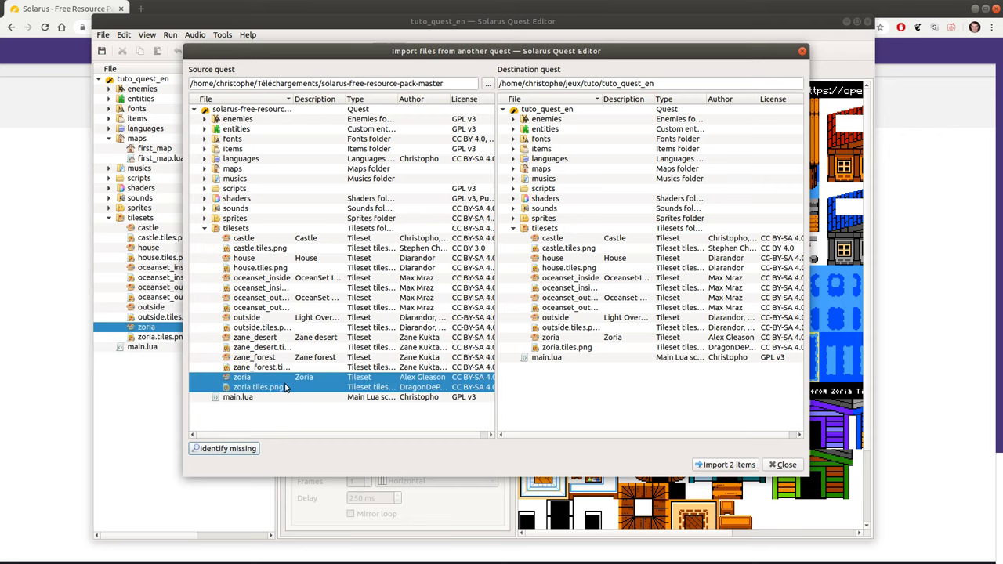
click(784, 465)
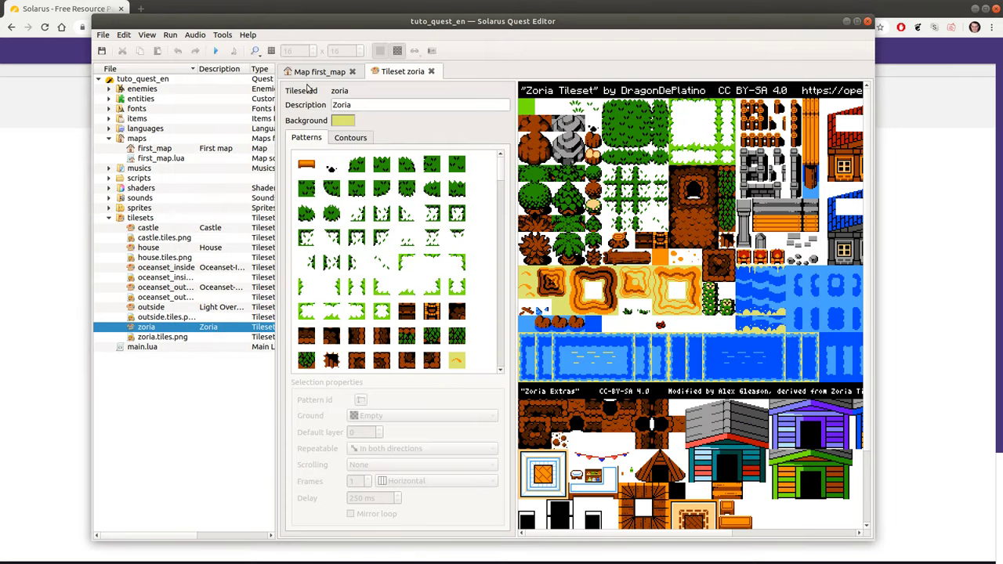
Widen the quest tree panel and Author column, and check zoria's actions menu.
drag(277, 119, 436, 132)
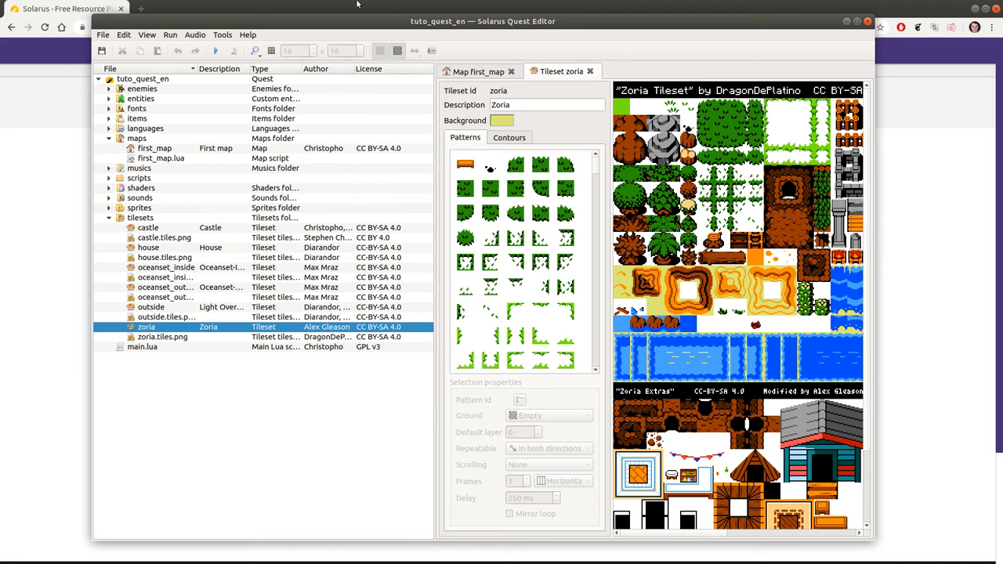
drag(354, 68, 376, 69)
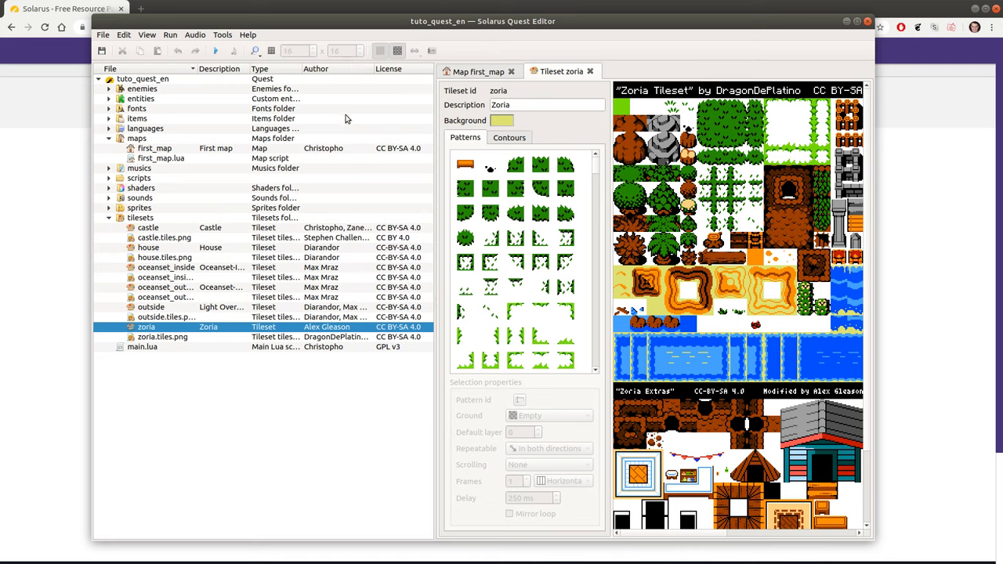
drag(434, 317, 463, 314)
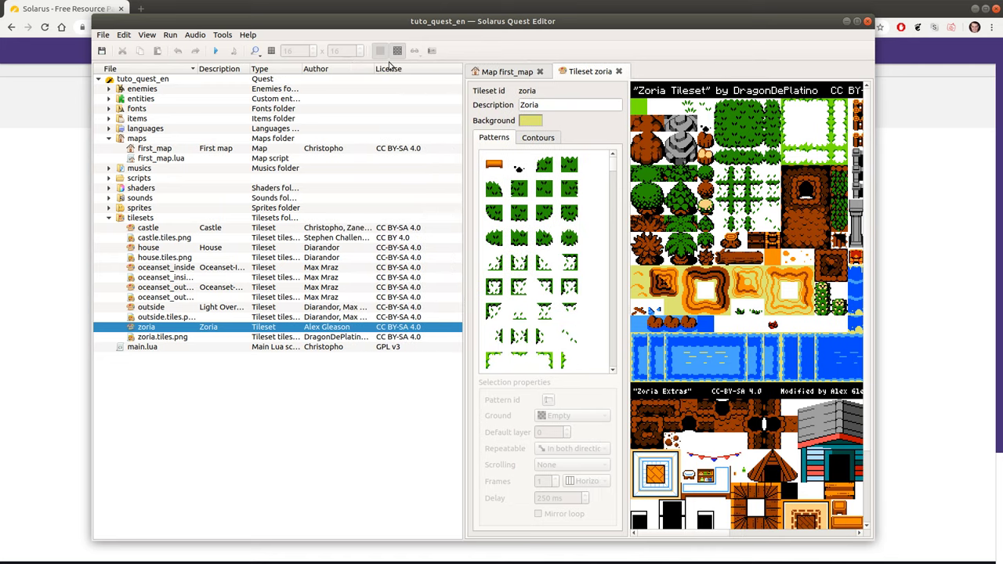
drag(376, 69, 413, 88)
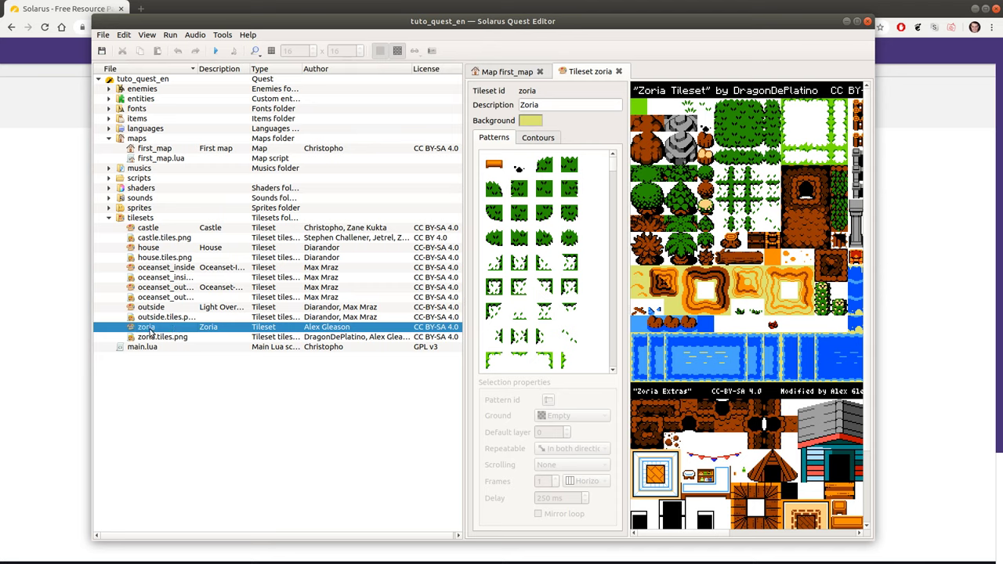
right_click(151, 328)
key(Escape)
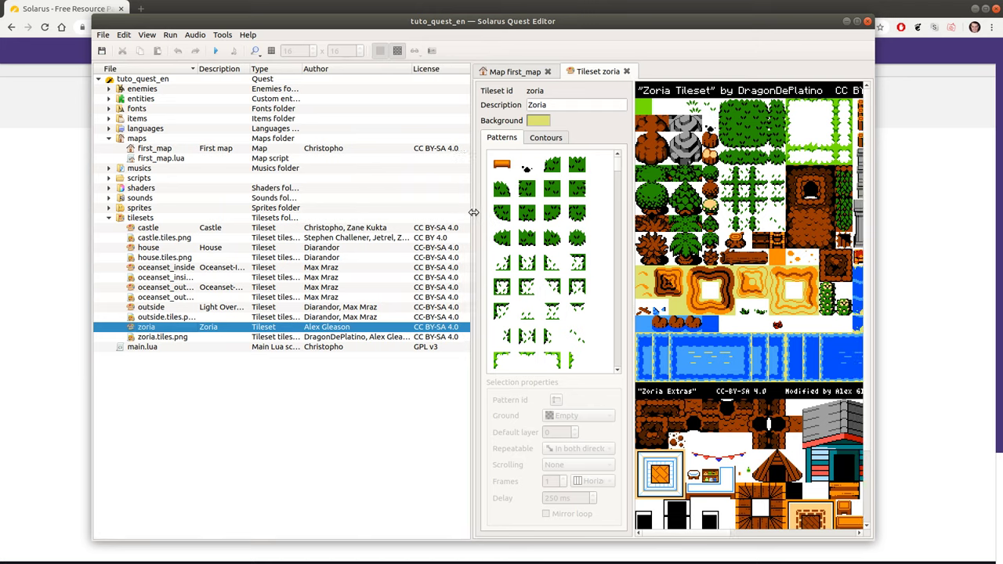
Reopen Import from a quest and select all 16 resource pack tilesets.
click(103, 35)
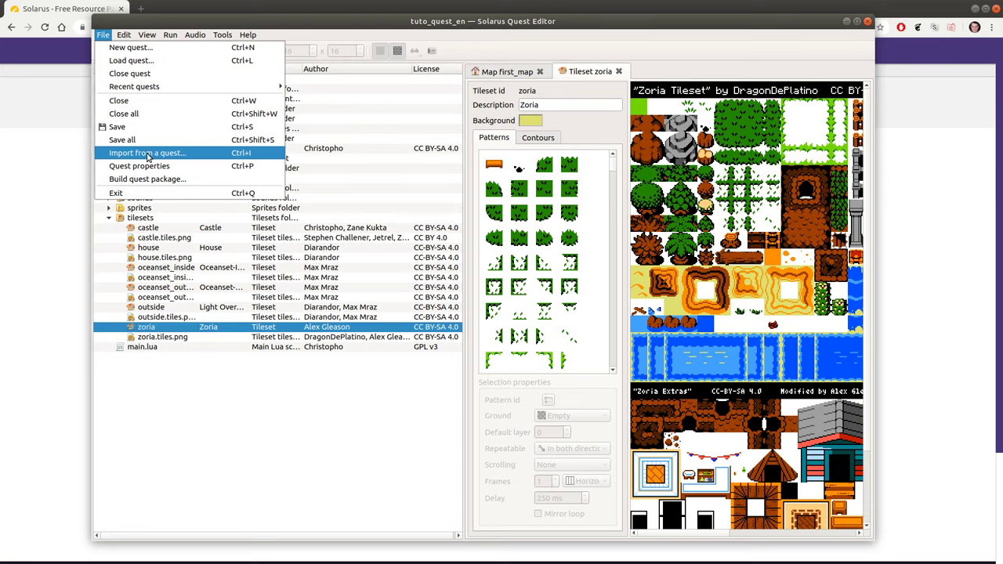
click(147, 154)
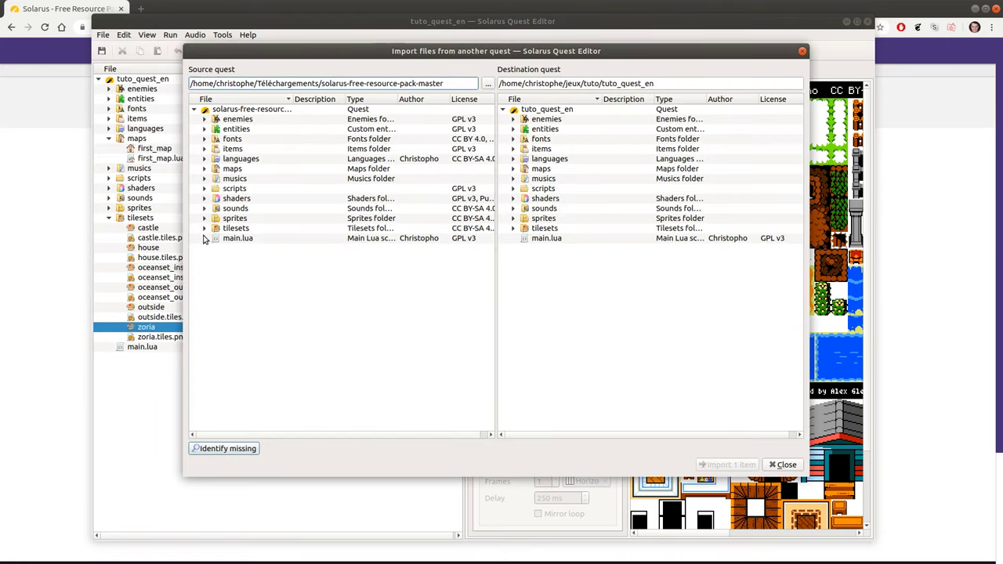
click(205, 228)
drag(252, 242, 279, 392)
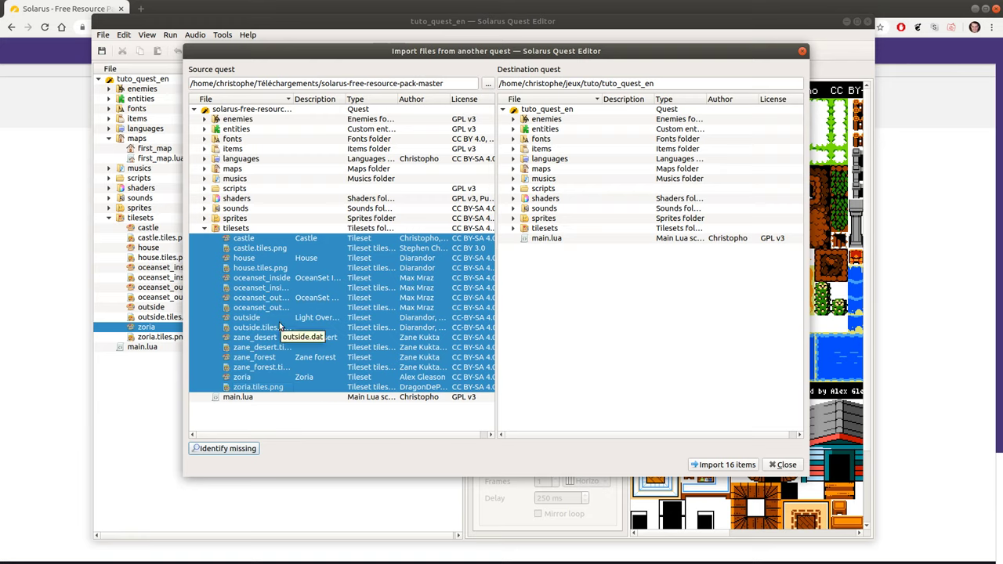
Expand the pack's scripts, musics and voadi music folders in the source tree.
click(208, 220)
click(206, 189)
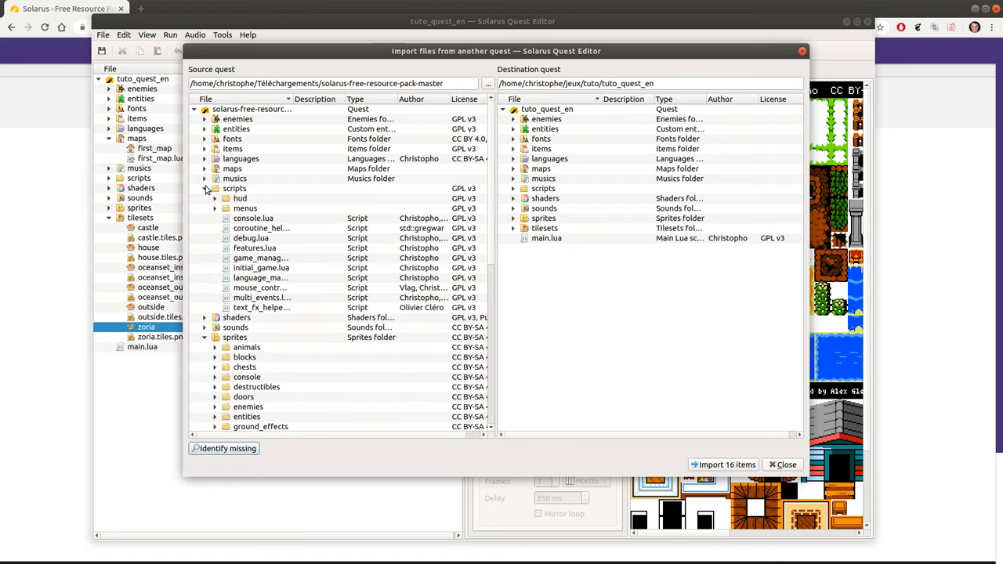
click(204, 179)
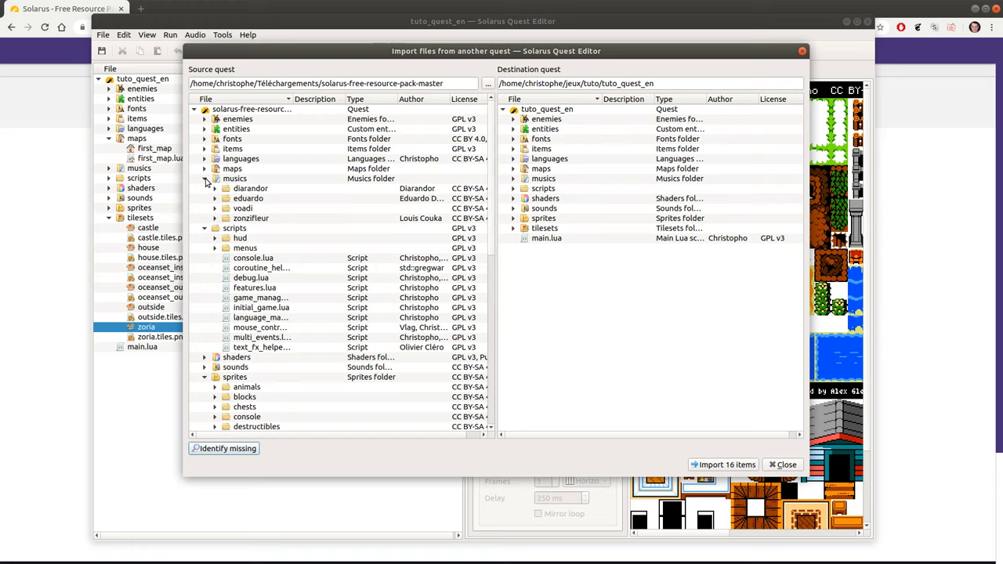
click(205, 377)
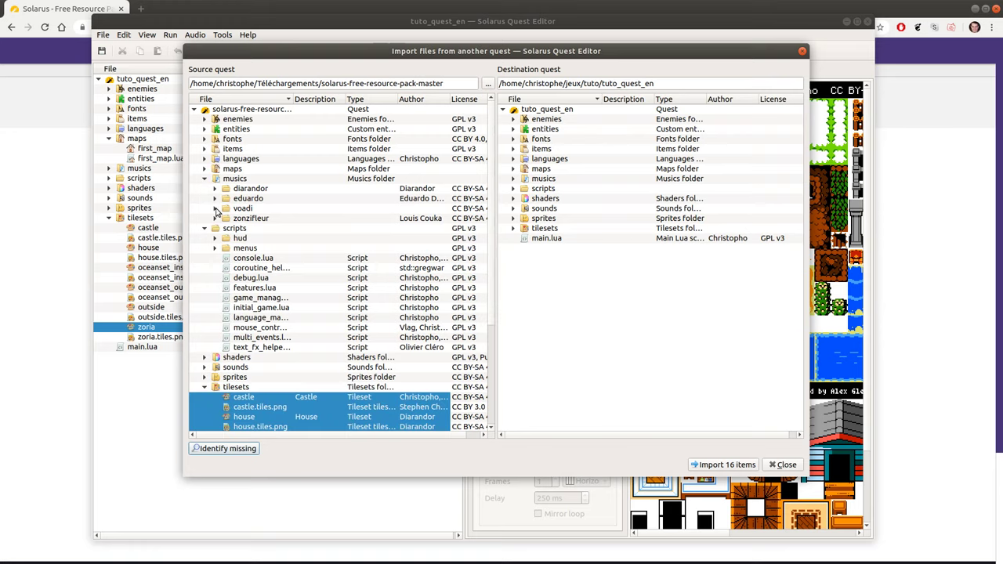
click(215, 208)
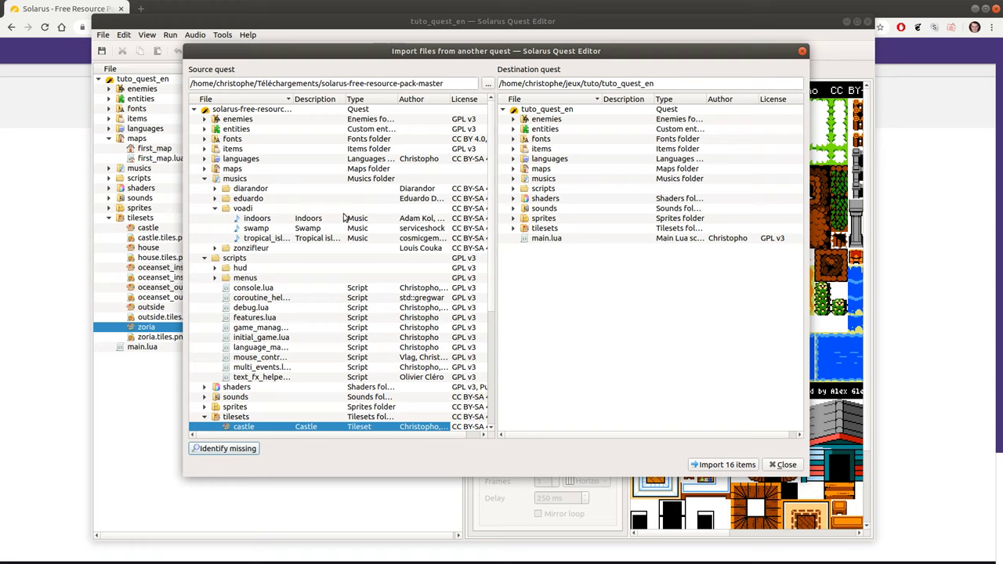
Preview the swamp music track, then toggle the eduardo and voadi music folders closed.
right_click(264, 231)
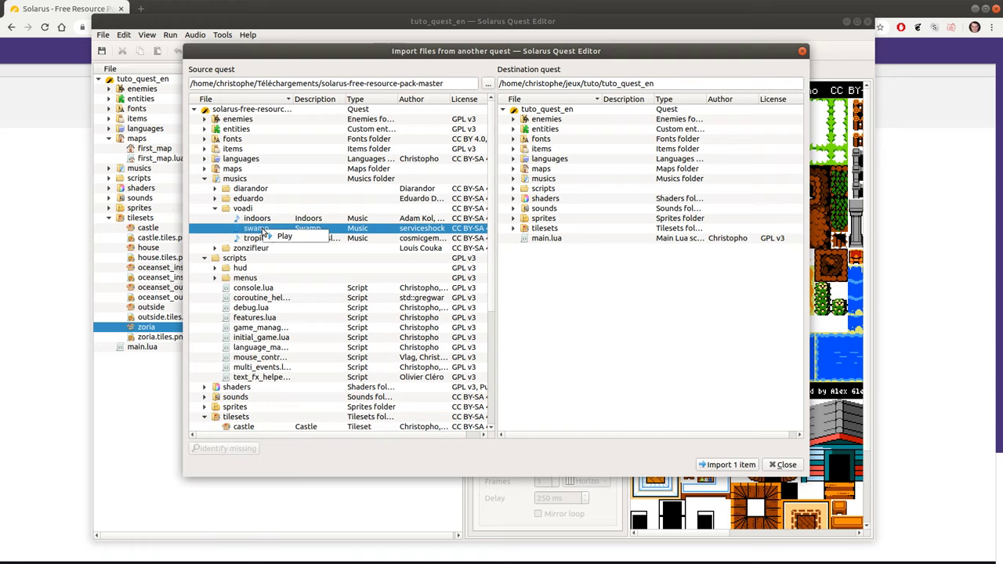
click(300, 239)
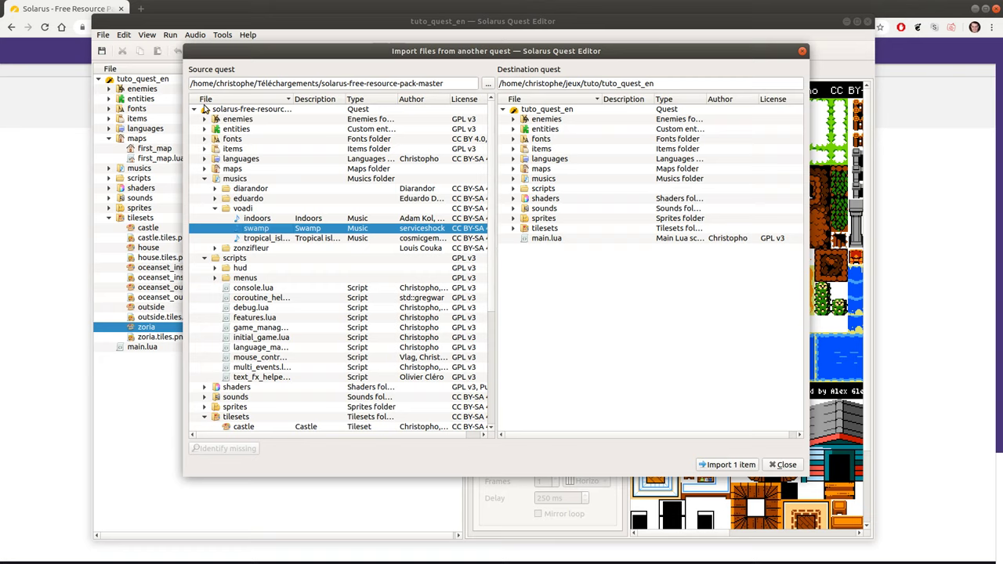
click(215, 199)
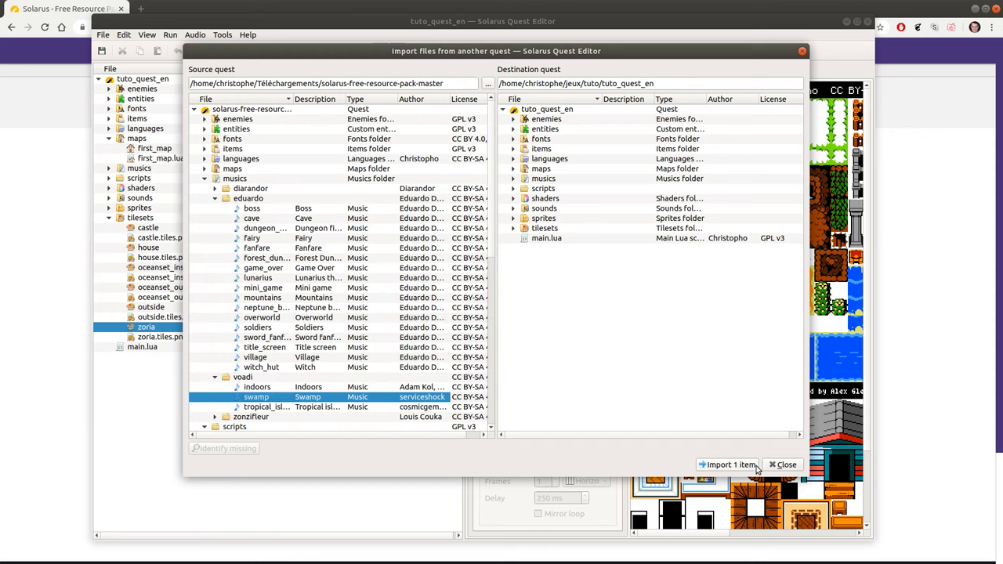
click(216, 199)
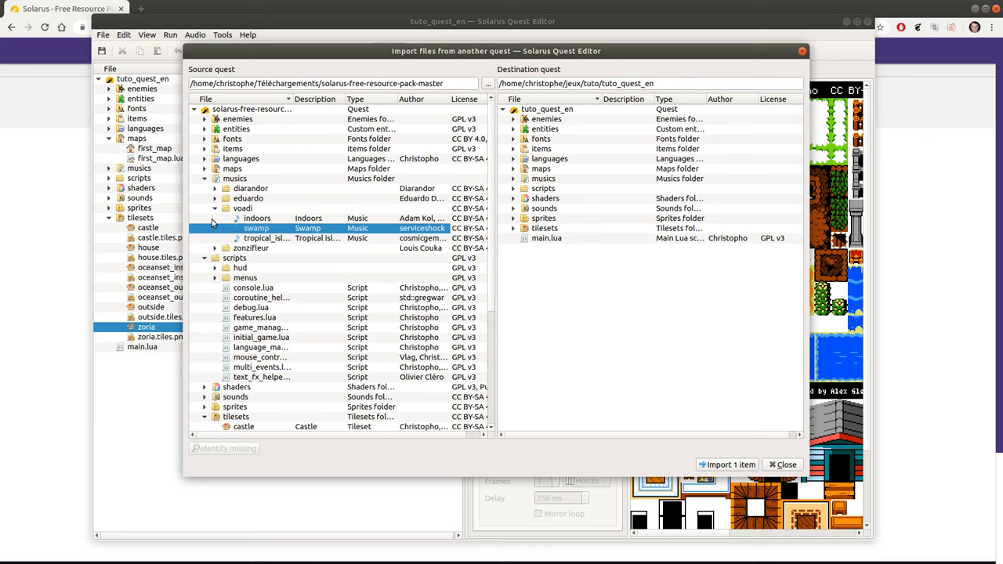
click(215, 208)
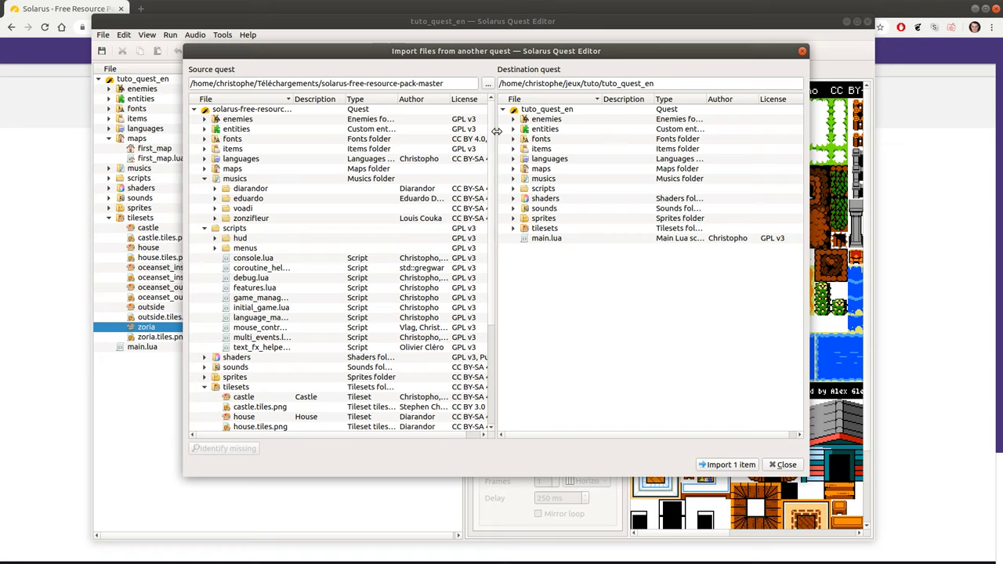
Close the import dialog, view the first_map map, then return to the zoria tileset.
click(790, 466)
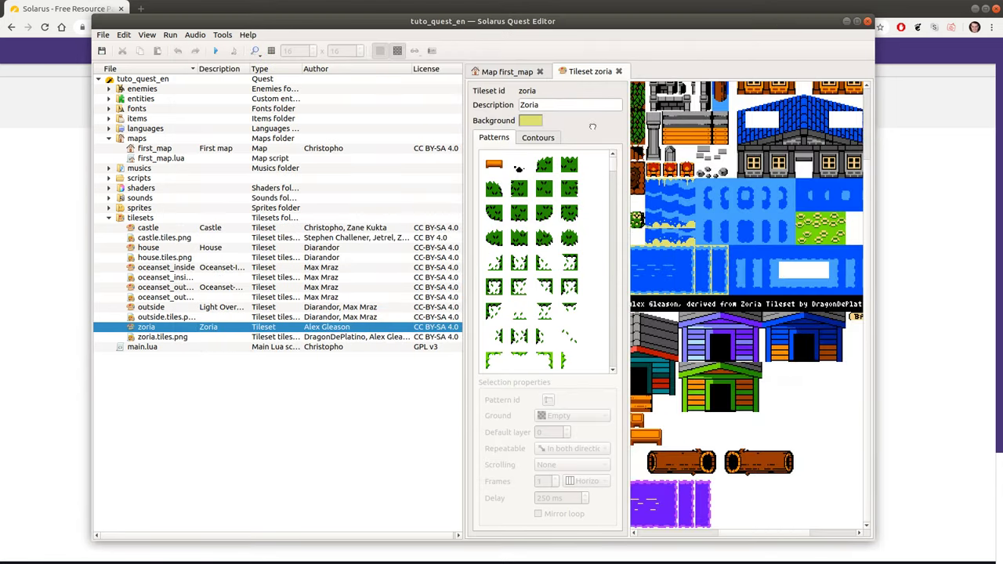
scroll(752, 313, up, 3)
scroll(753, 314, right, 3)
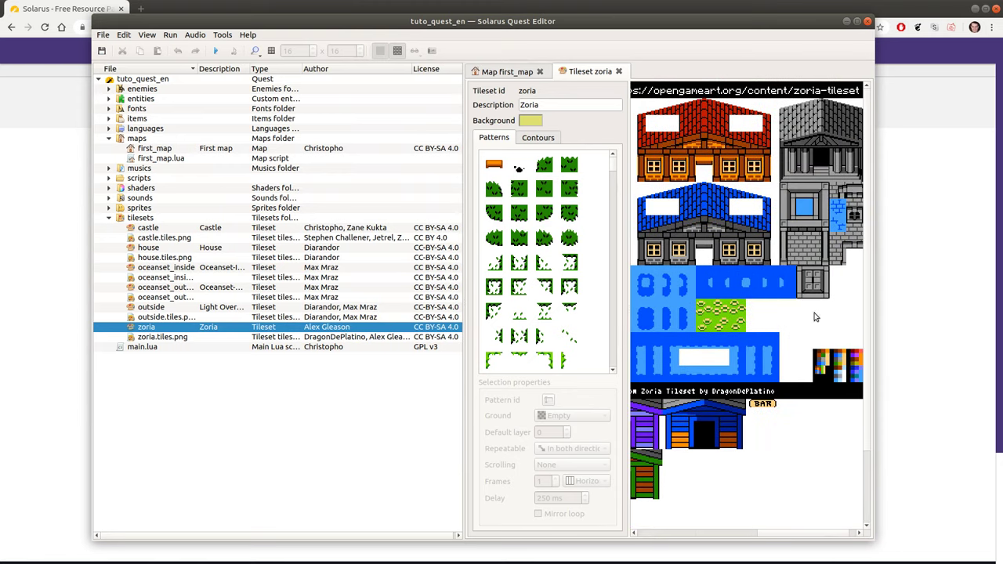
click(509, 72)
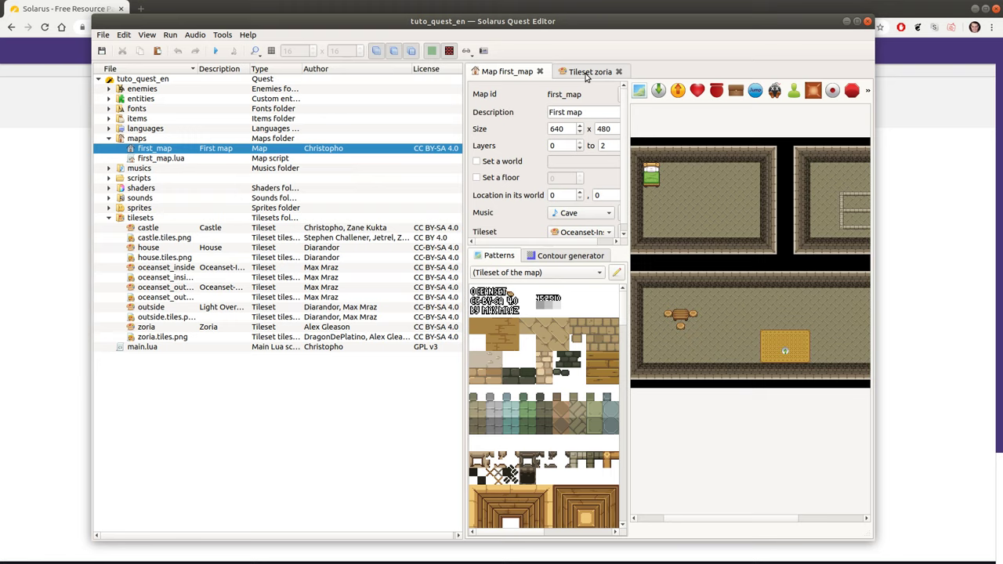
click(587, 72)
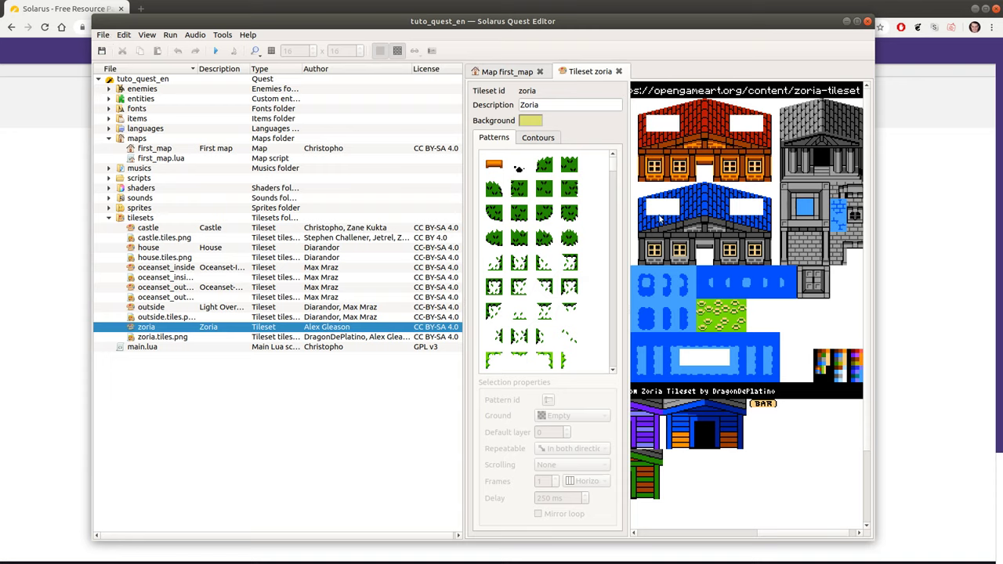
Open the Import from a quest dialog and expand both quests' tilesets folders.
click(110, 34)
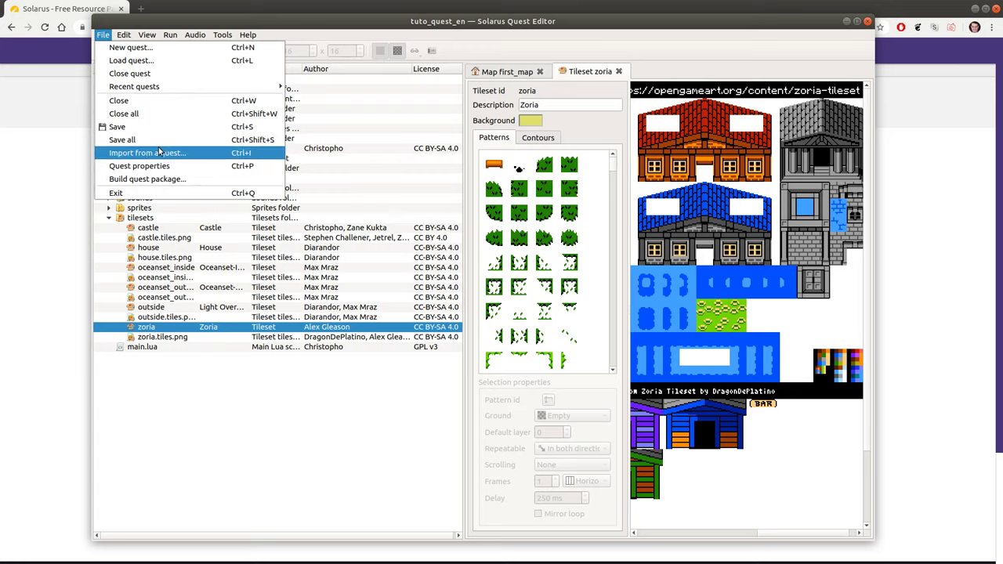
click(160, 152)
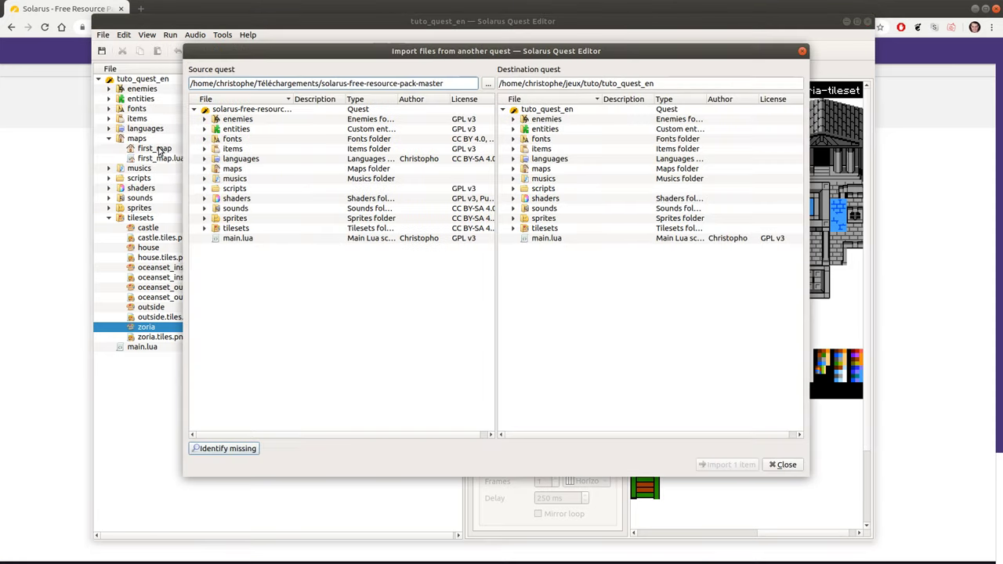
click(205, 228)
click(513, 228)
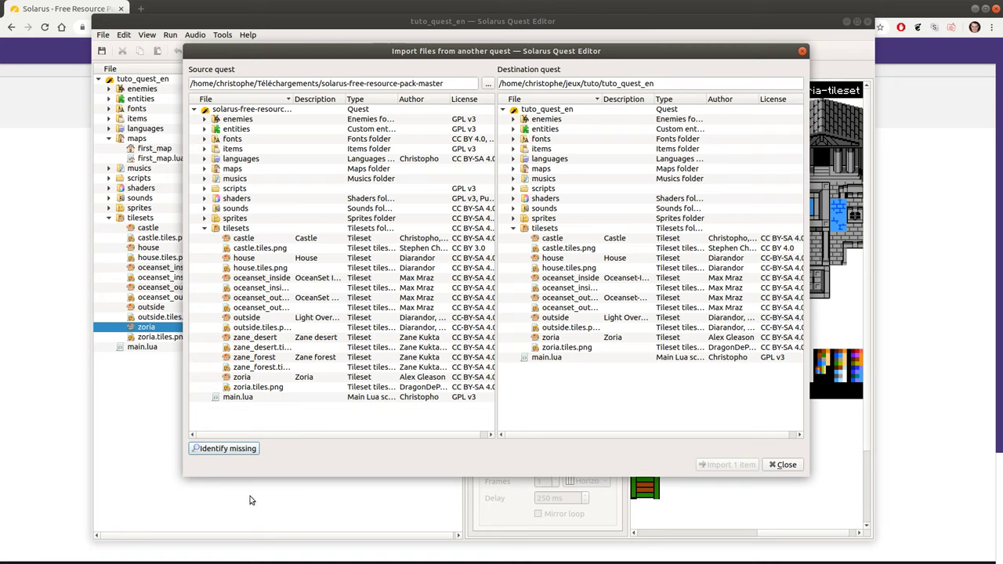
click(289, 230)
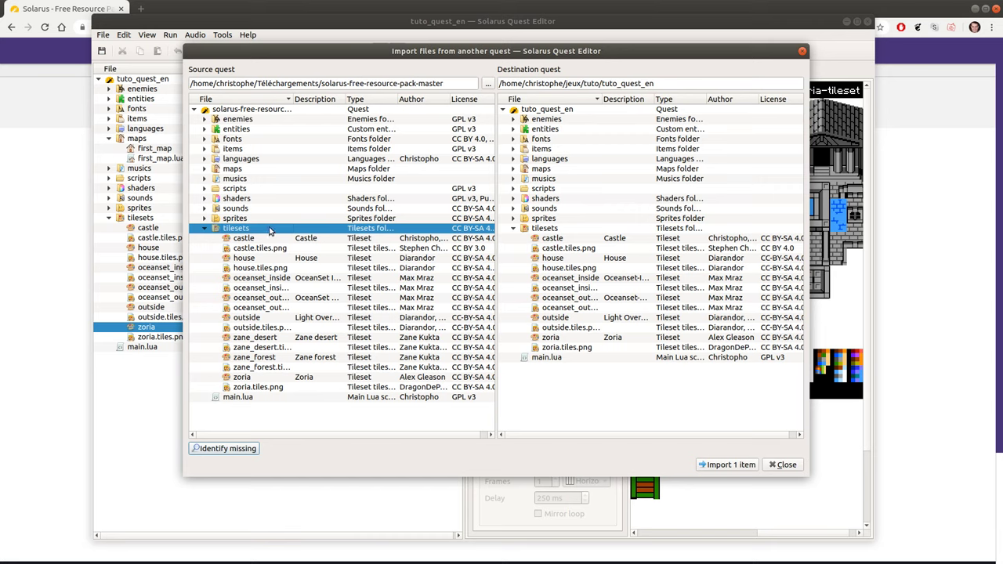
Identify missing tilesets, then narrow the selection to the castle tileset.
click(242, 453)
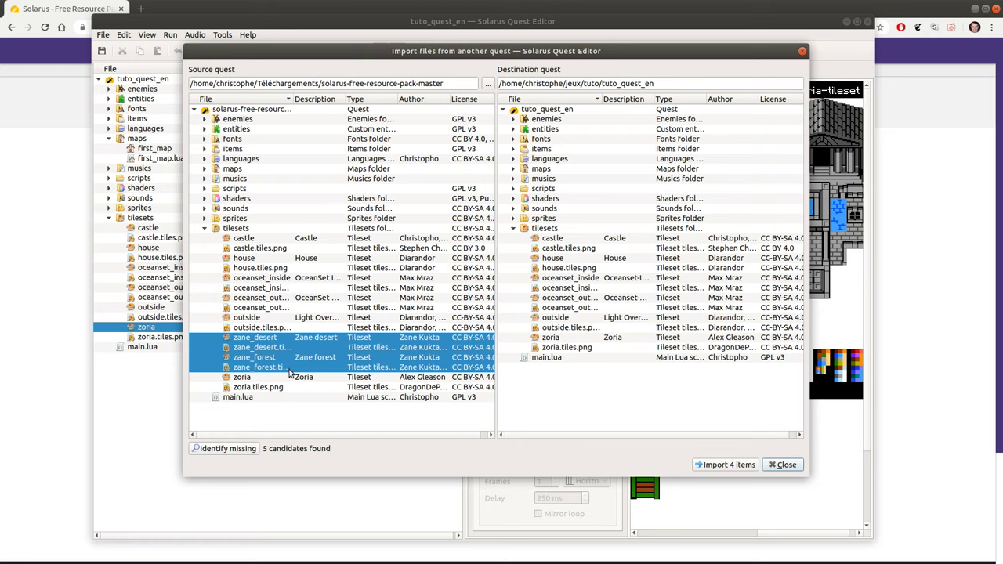
click(251, 239)
shift+click(254, 248)
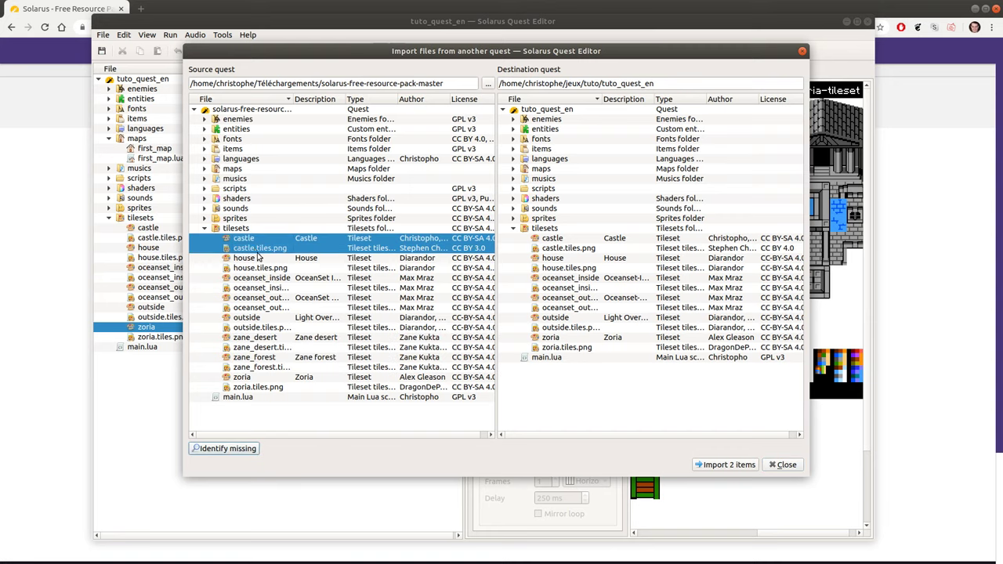
click(257, 241)
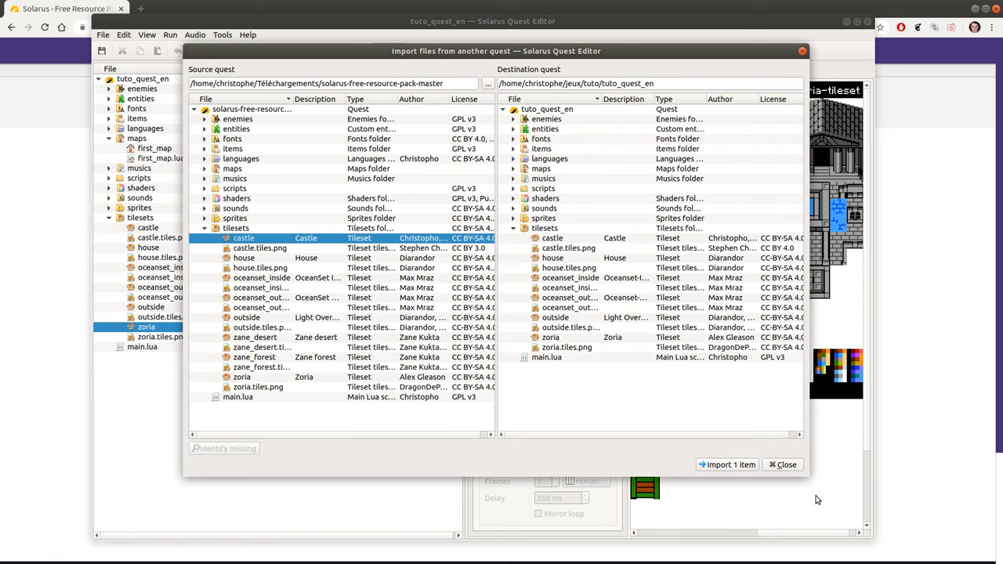
Close the import dialog and open the outside tileset from the quest tree.
click(785, 465)
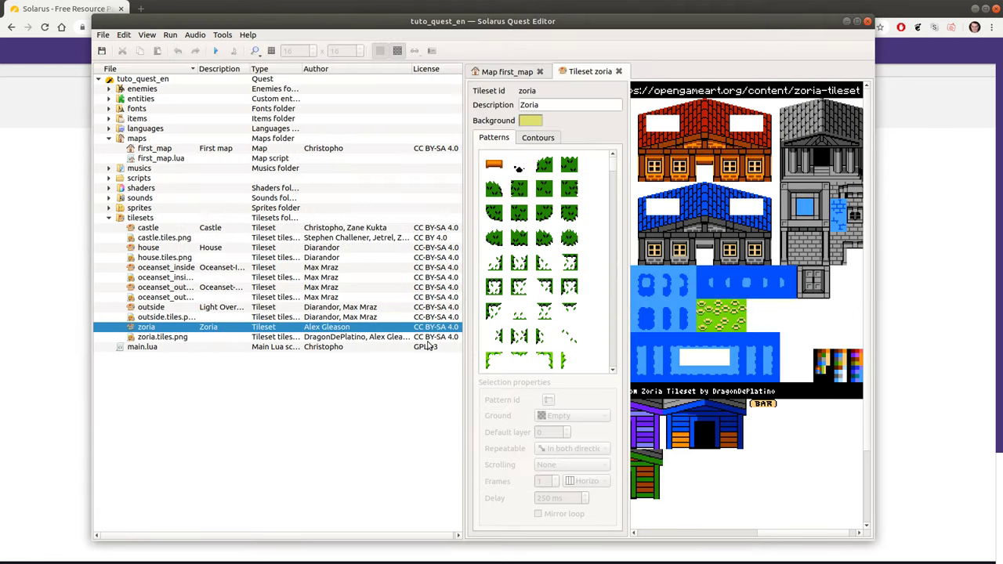
click(157, 249)
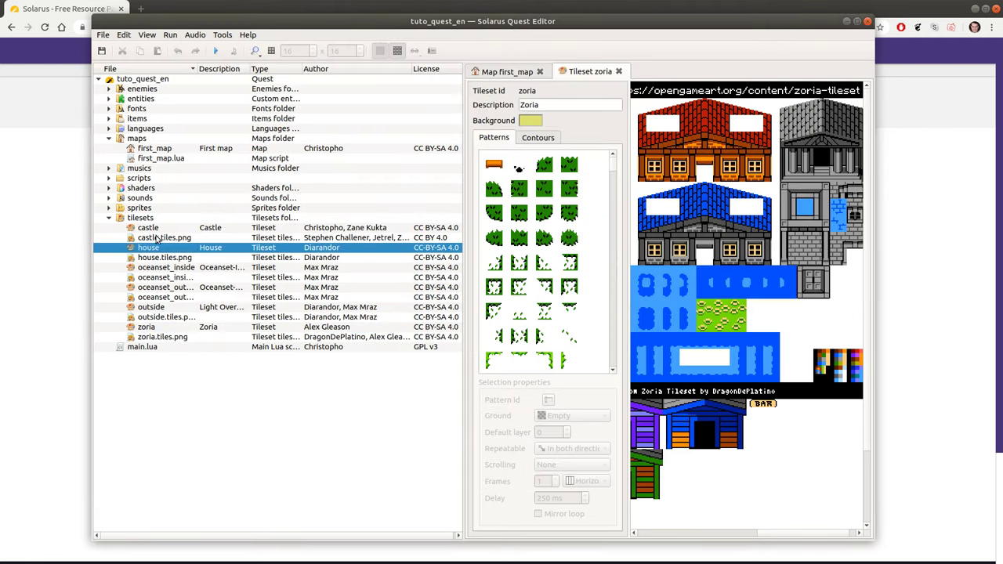
click(149, 228)
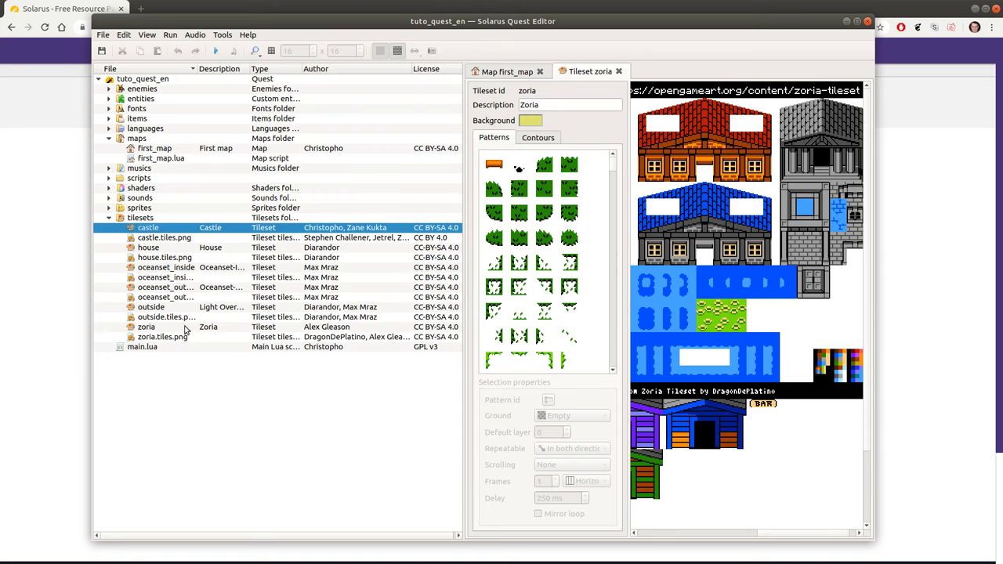
click(157, 307)
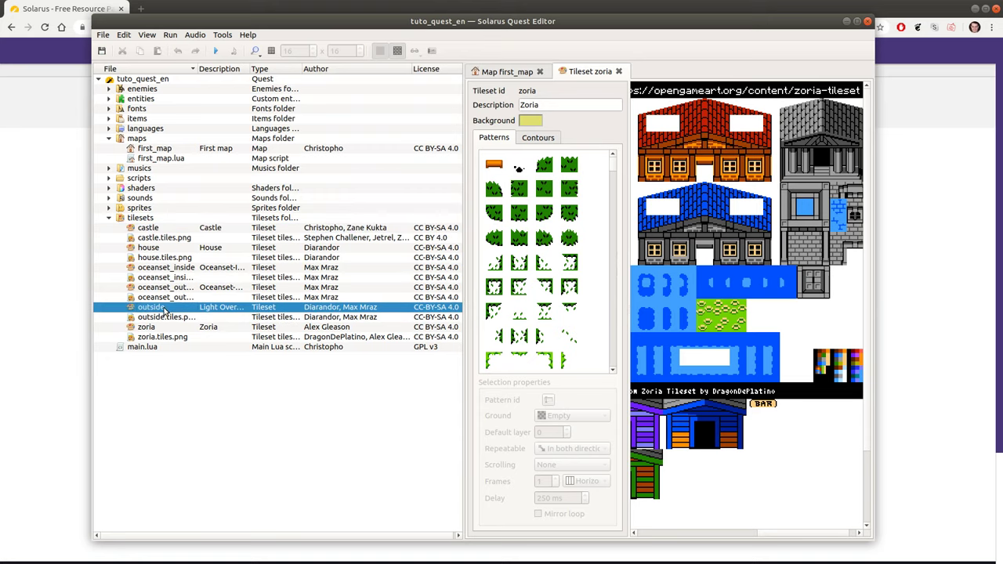
double_click(161, 308)
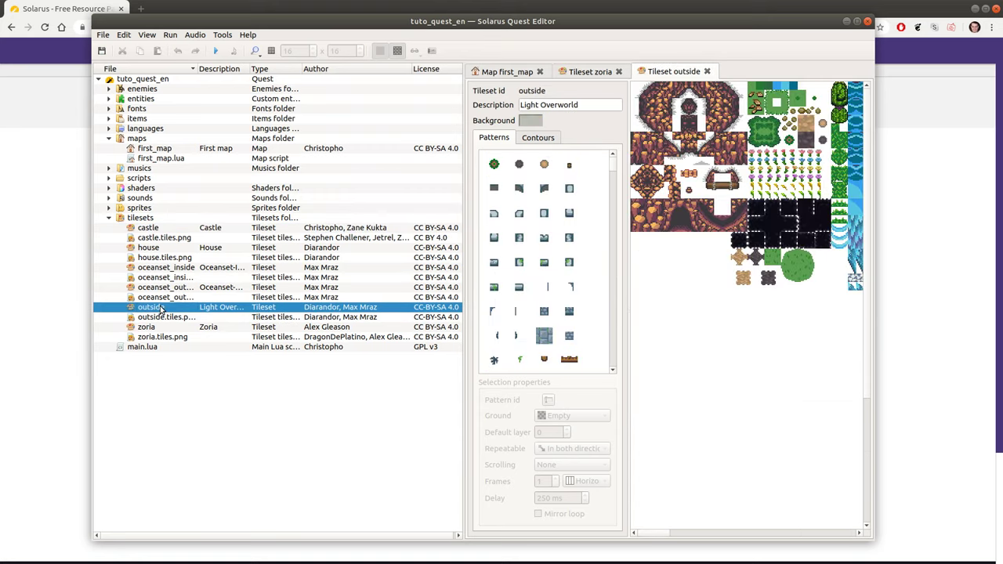
Rename the outside tileset to outdoors, making its image outdoors.tiles.png.
right_click(164, 308)
click(183, 323)
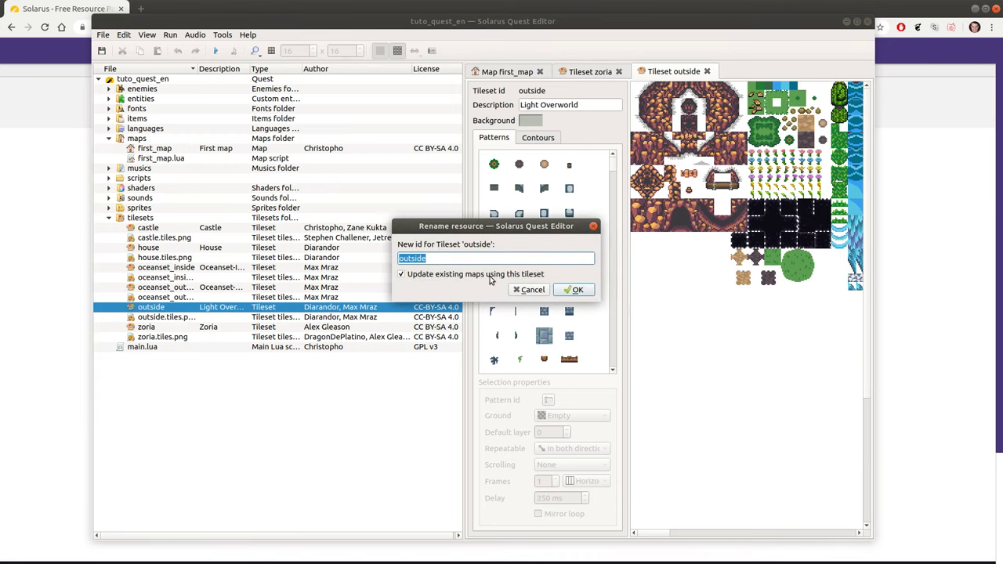
text(ou)
click(587, 290)
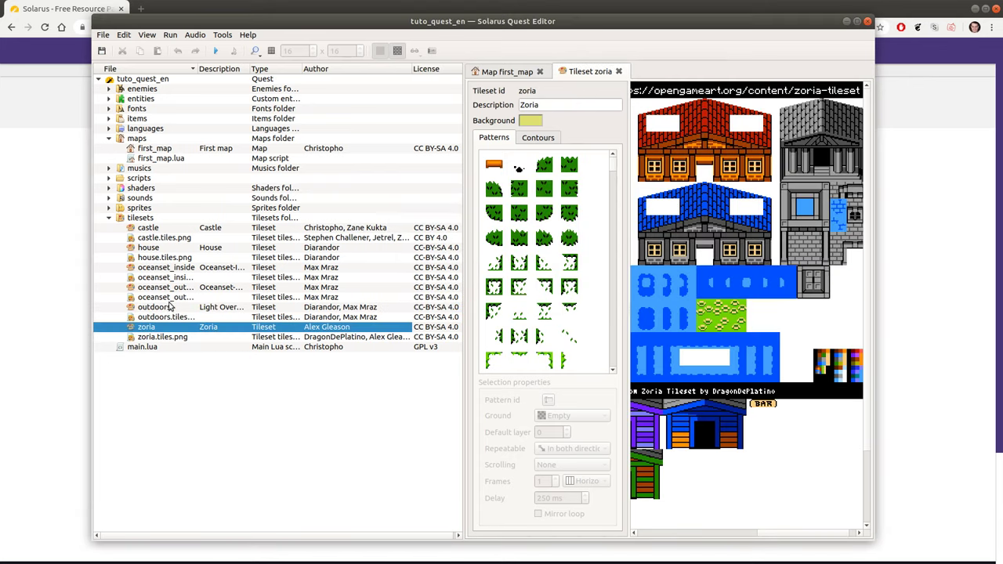
click(168, 308)
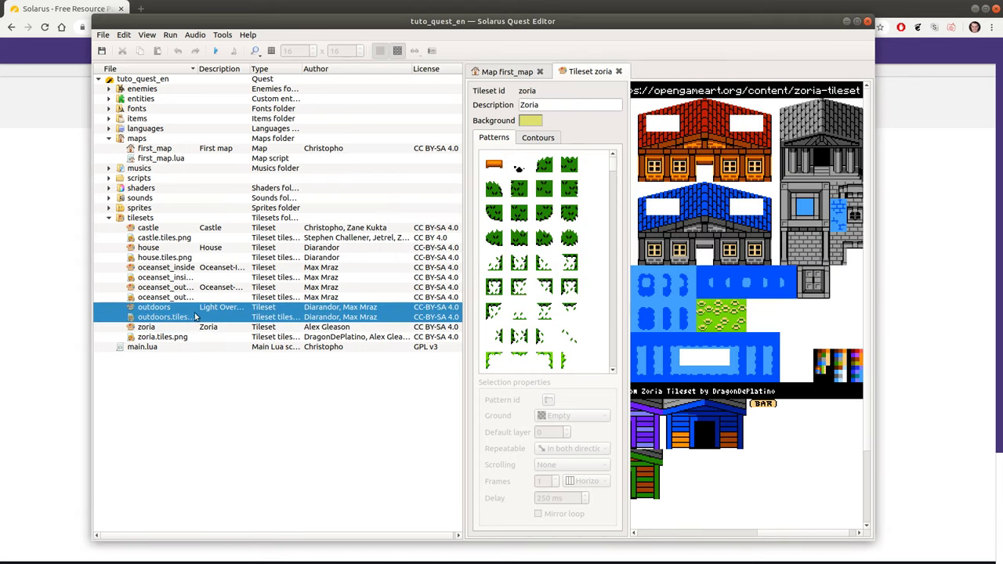
click(187, 318)
Reopen Import from a quest, select the source tilesets folder, and mark missing tilesets (outside, zane ones).
click(108, 35)
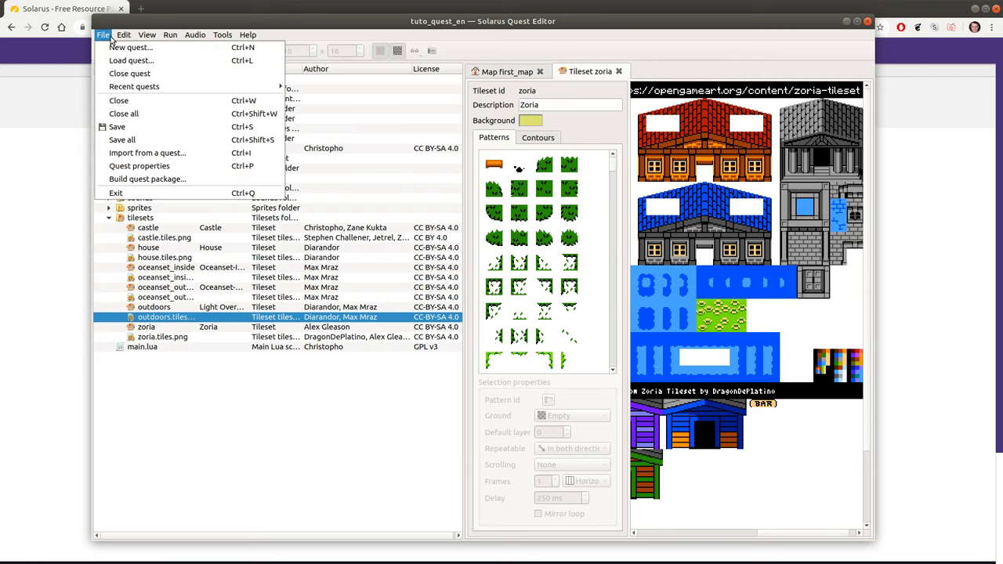
click(143, 154)
click(205, 229)
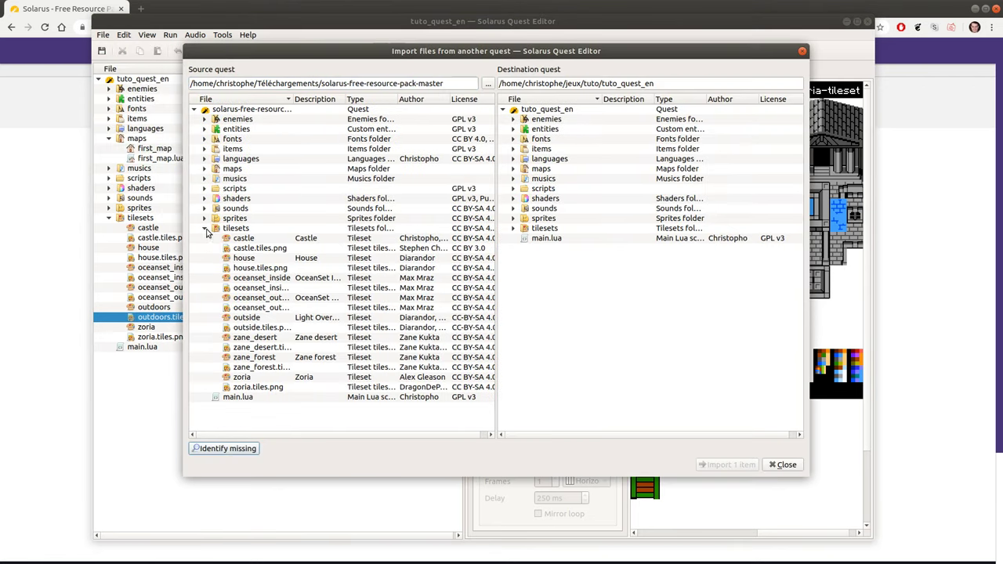
click(514, 229)
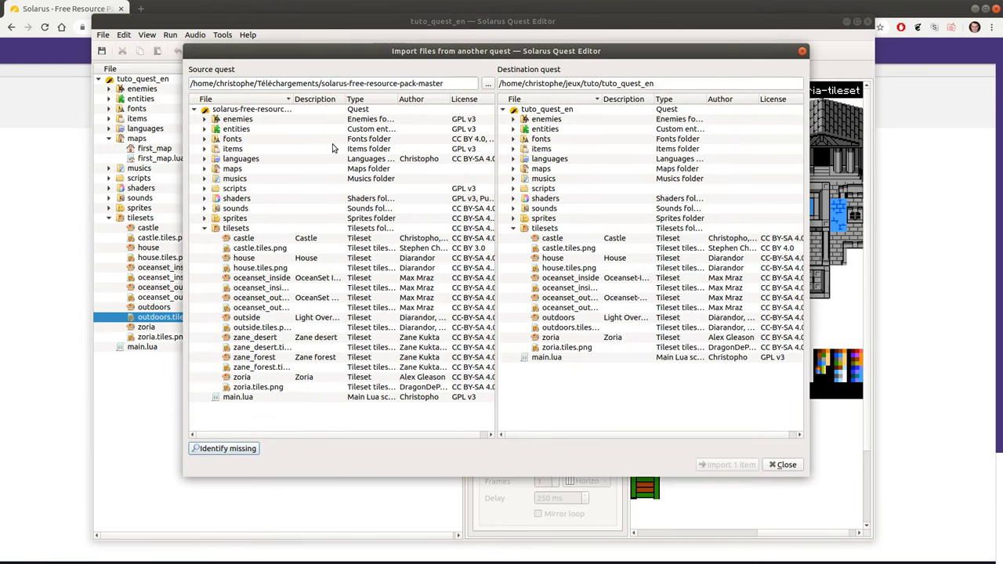
click(270, 229)
click(247, 448)
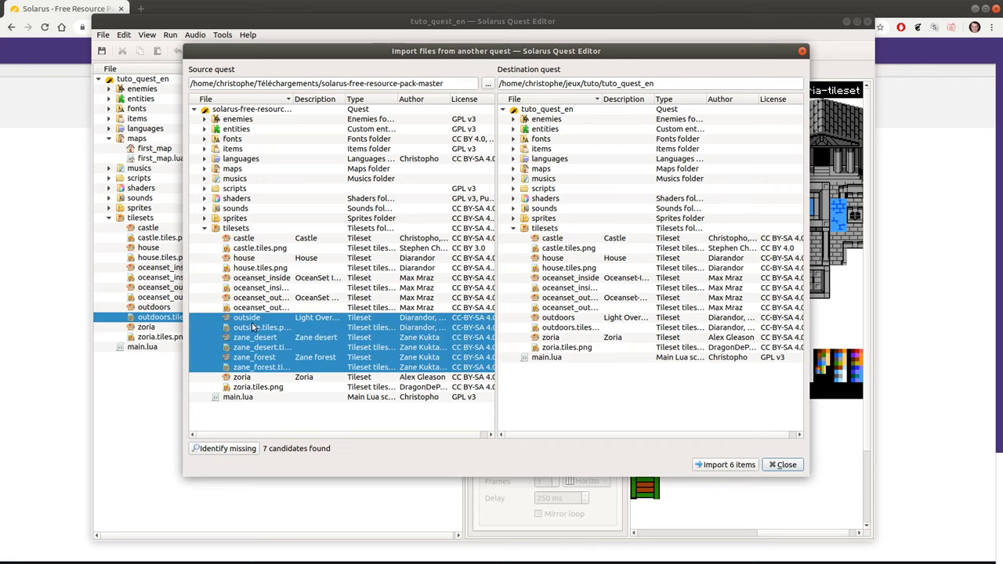